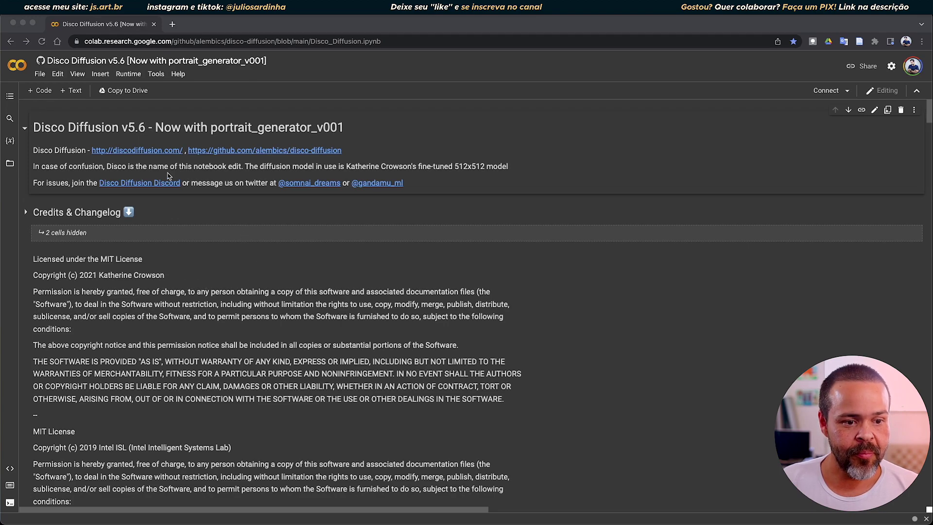
- Look through the notebook's licence, model, custom model and settings sections down to the Prompts and Diffuse cells
scroll(169, 179, "down", 20)
scroll(169, 188, "down", 20)
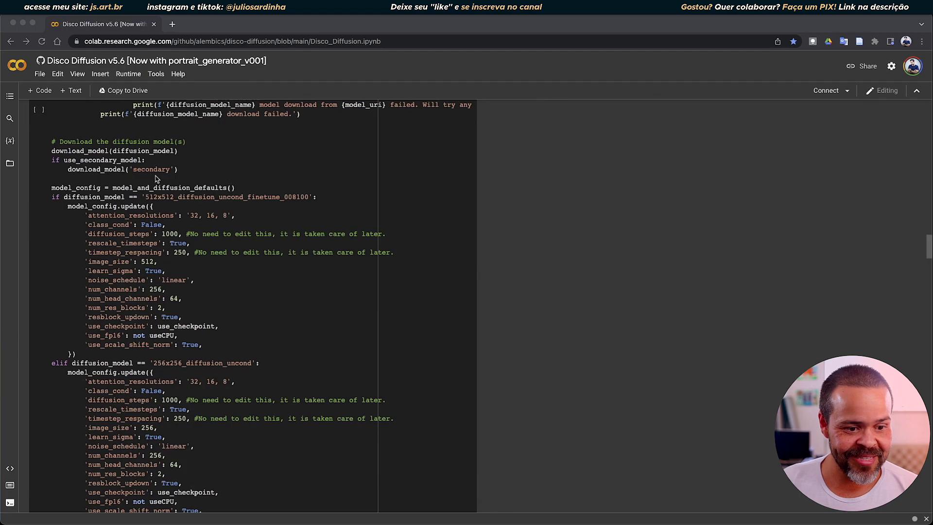
scroll(287, 294, "up", 10)
scroll(301, 306, "up", 10)
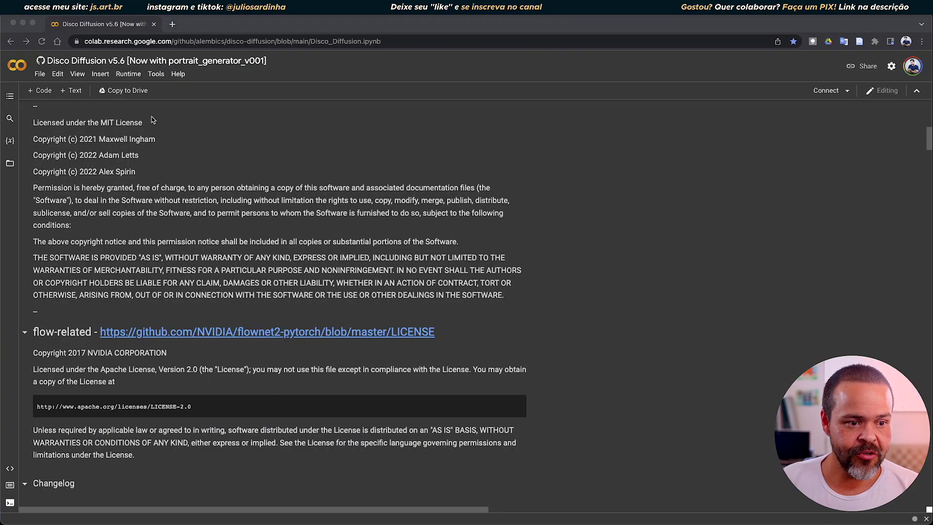
scroll(144, 187, "down", 20)
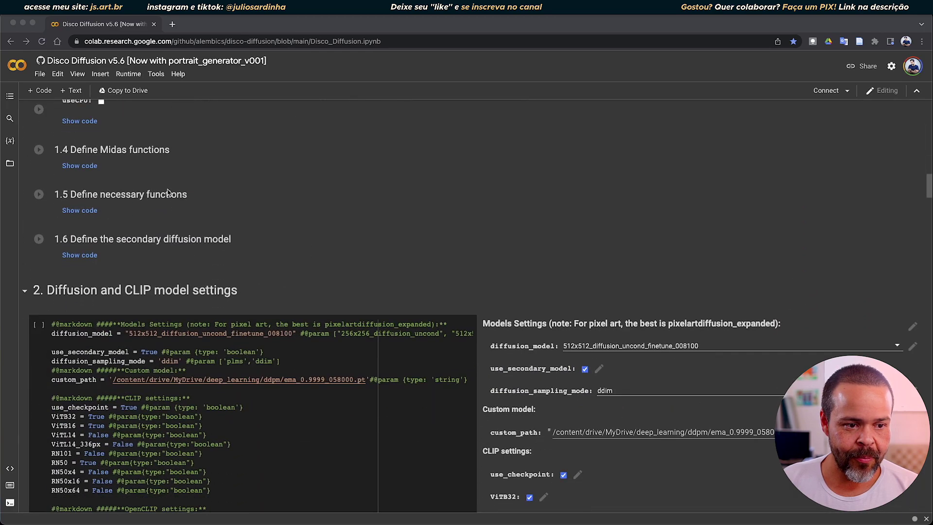
scroll(168, 192, "down", 4)
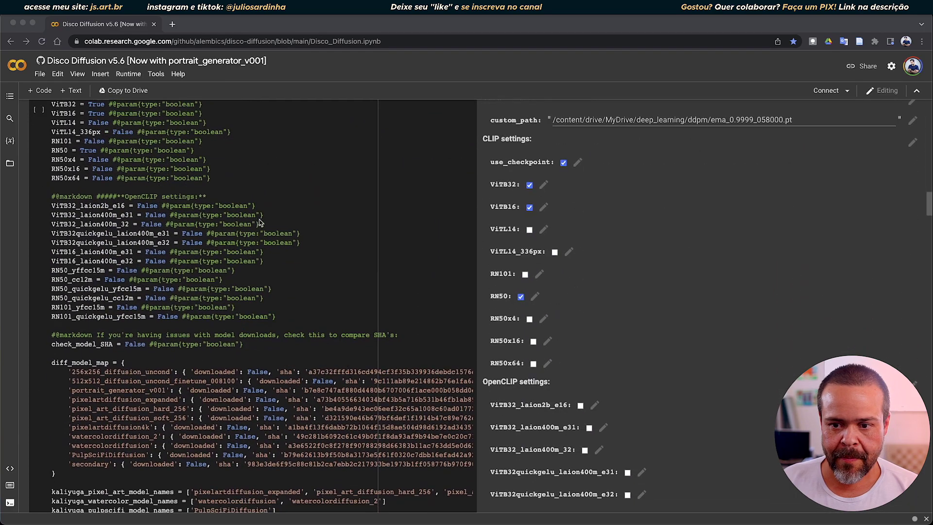
scroll(261, 222, "down", 20)
scroll(234, 227, "down", 20)
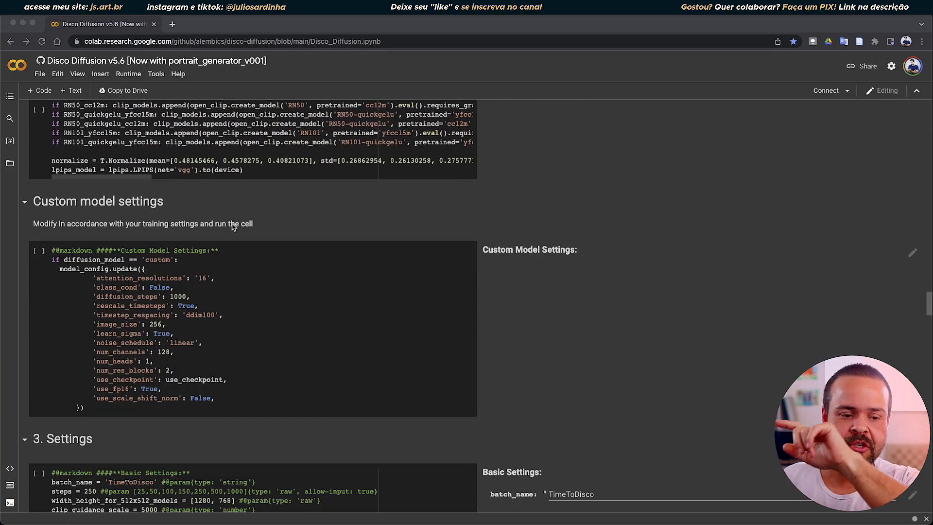
scroll(234, 226, "down", 15)
scroll(233, 226, "down", 15)
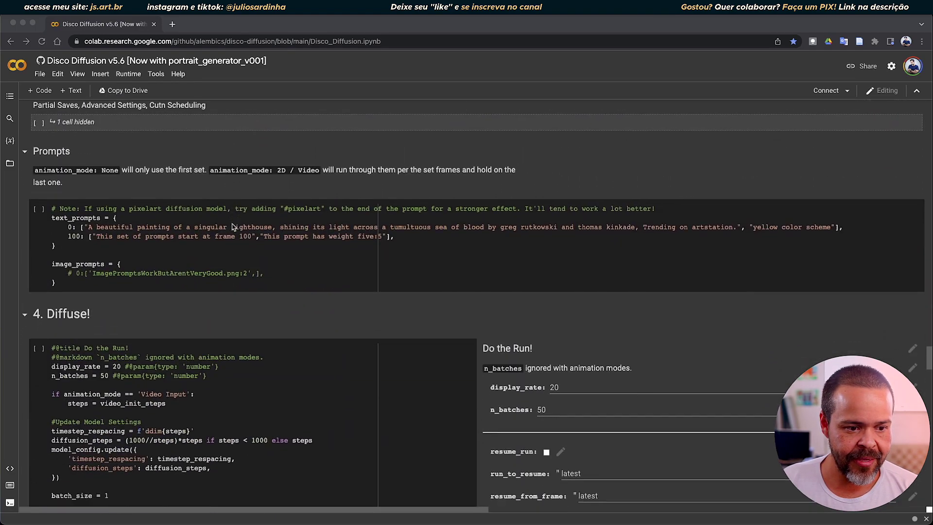
scroll(233, 226, "down", 1)
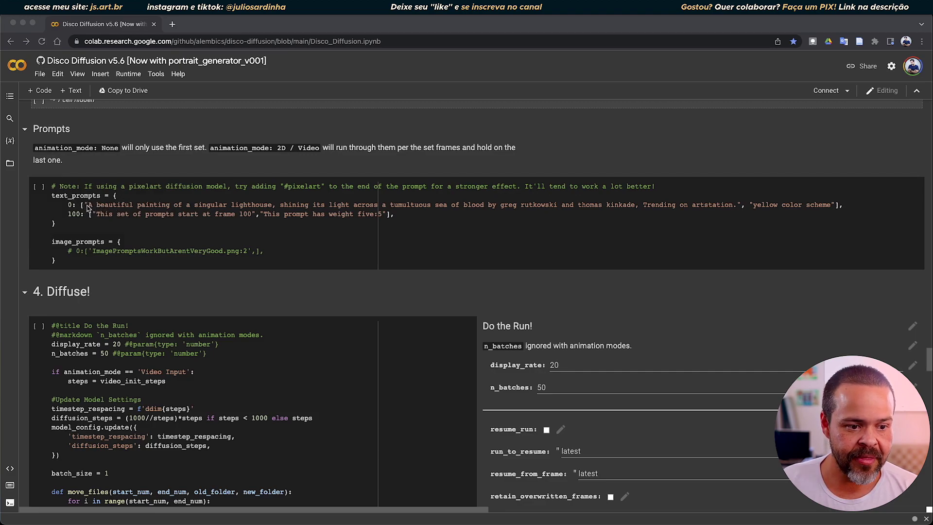
- Replace the frame 0 text prompt with "A cidade de Diamantina ao por do Sol, pintura à óleo"
left_click(87, 206)
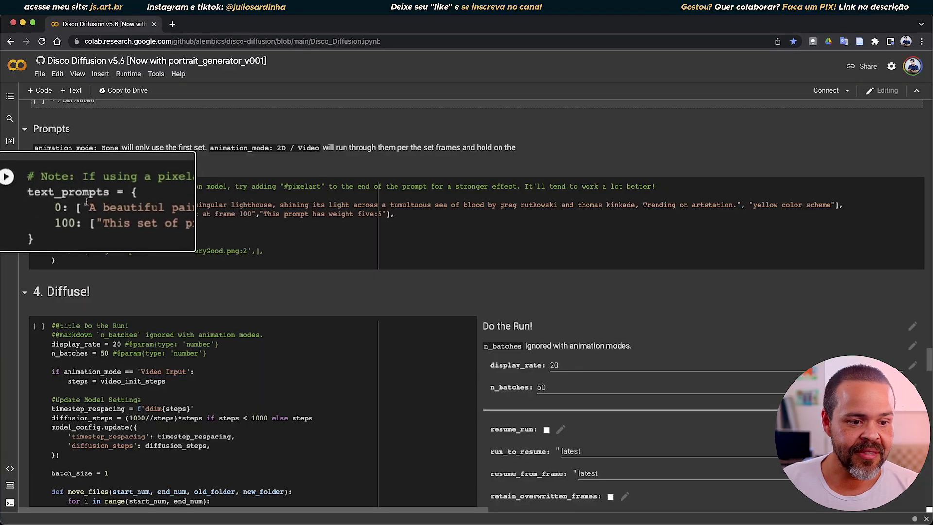
mouse_move(88, 204)
left_mouse_down()
mouse_move(486, 216)
mouse_move(59, 196)
mouse_move(814, 209)
left_mouse_up()
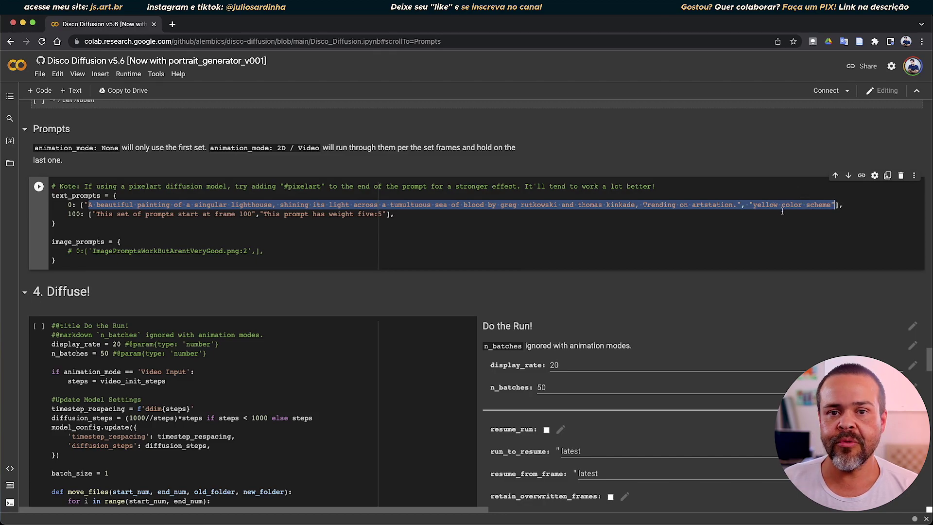
left_click_drag(834, 205, 83, 204)
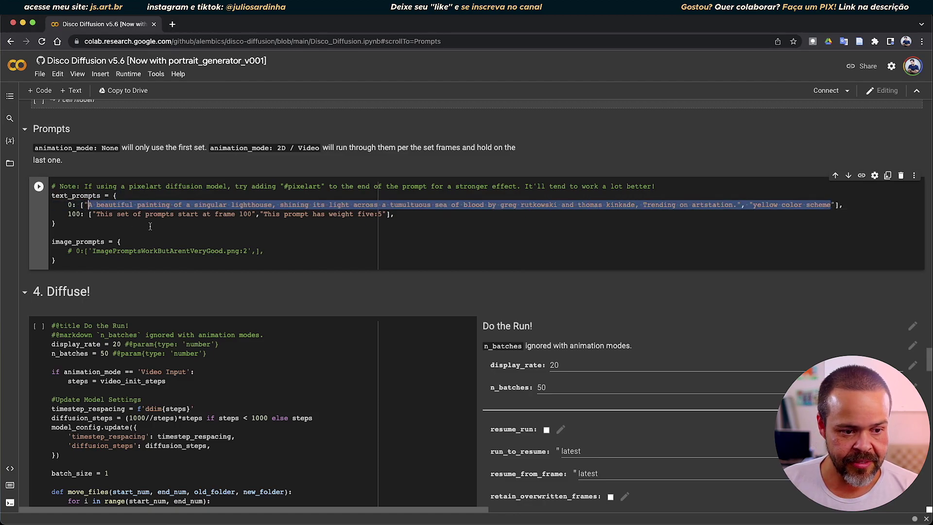
key("BackSpace")
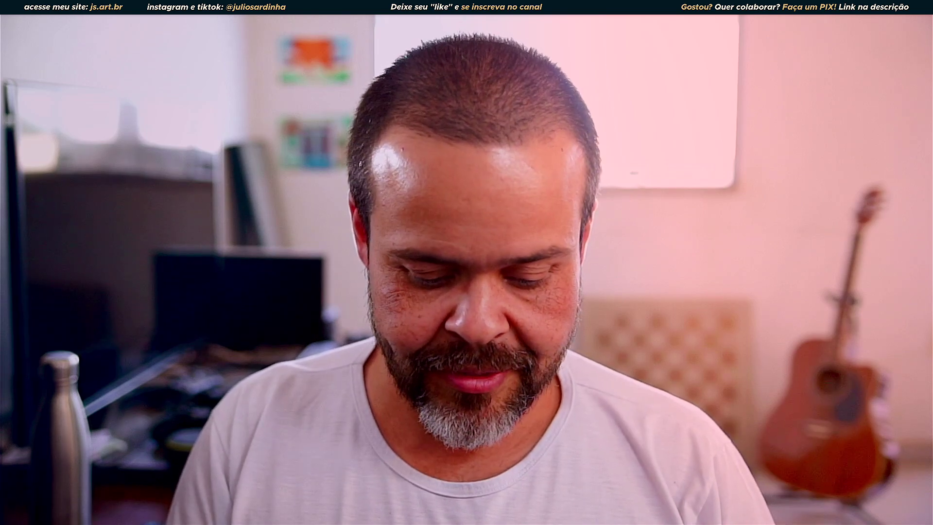
type("cidade de ")
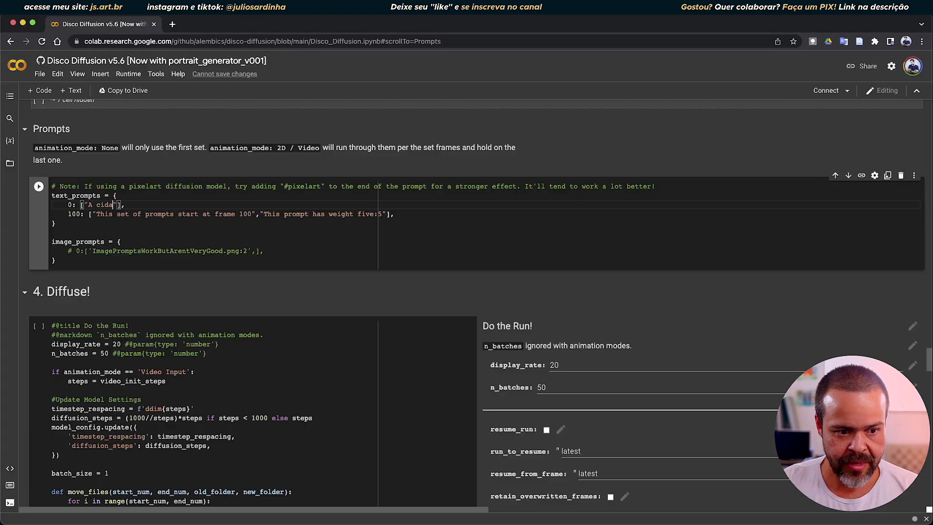
type("Diamantinha")
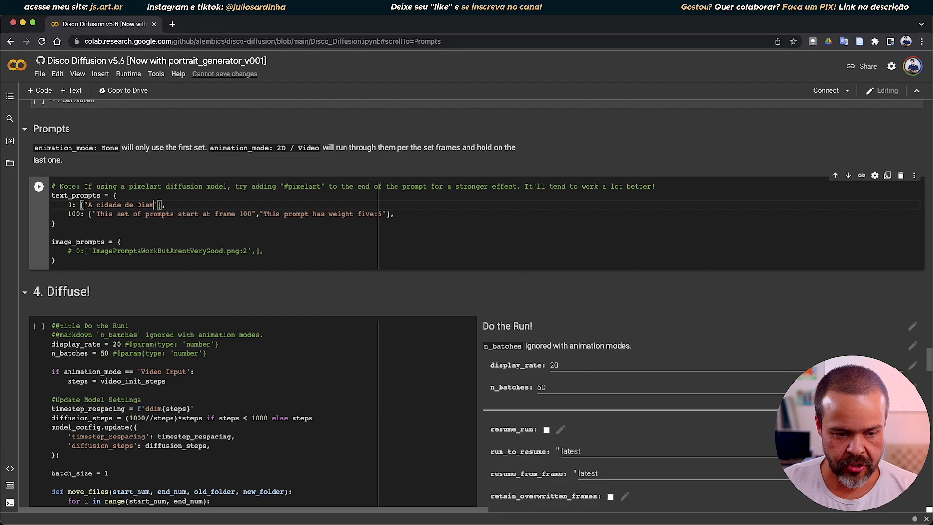
key("BackSpace")
key("BackSpace")
type("antina")
type(" ao p")
type("or do So")
type("l, ")
type("pintura a")
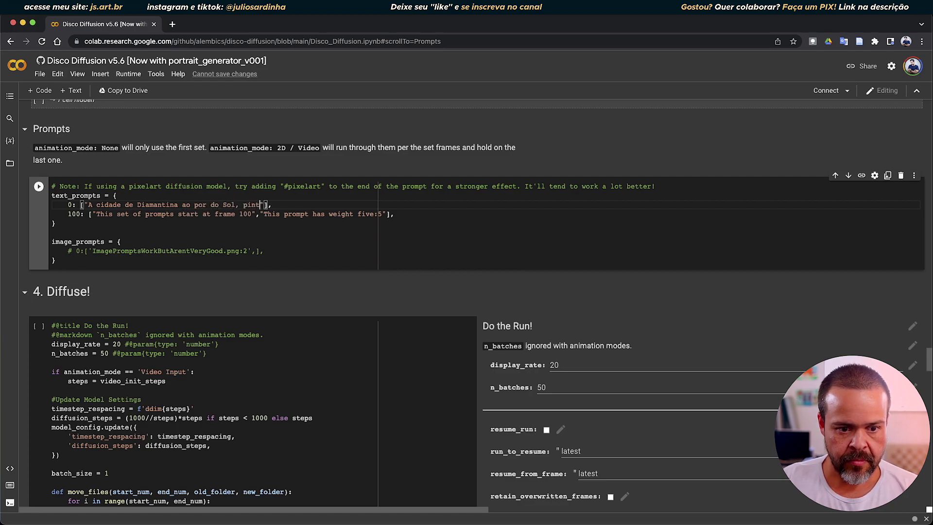
key("BackSpace")
type("à ")
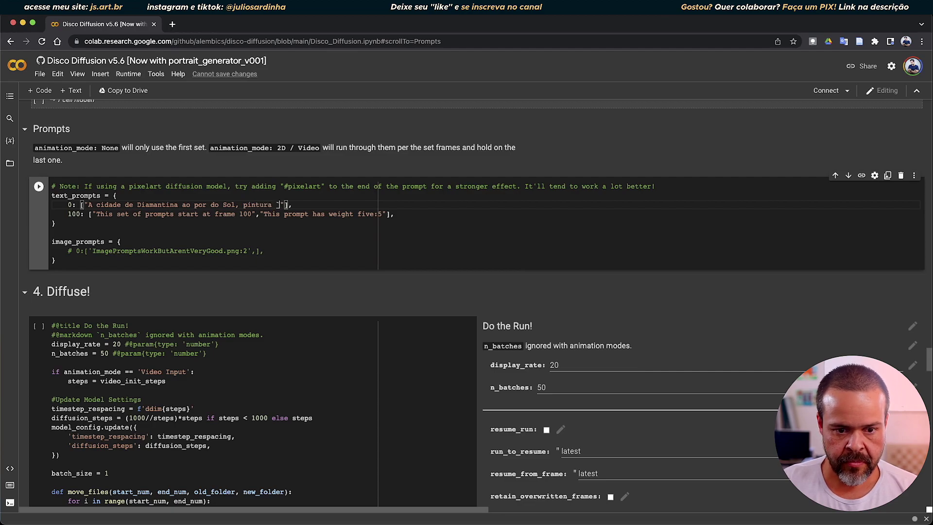
type("óleo")
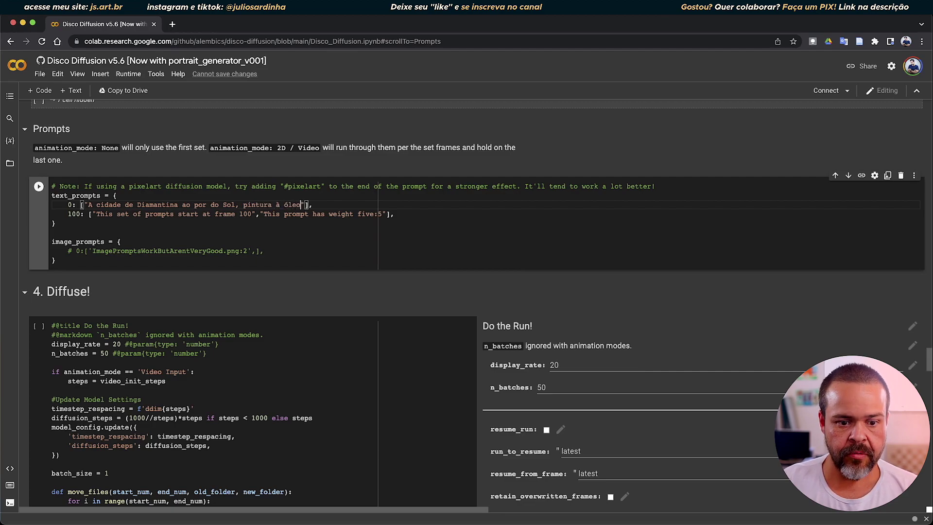
left_click(322, 205)
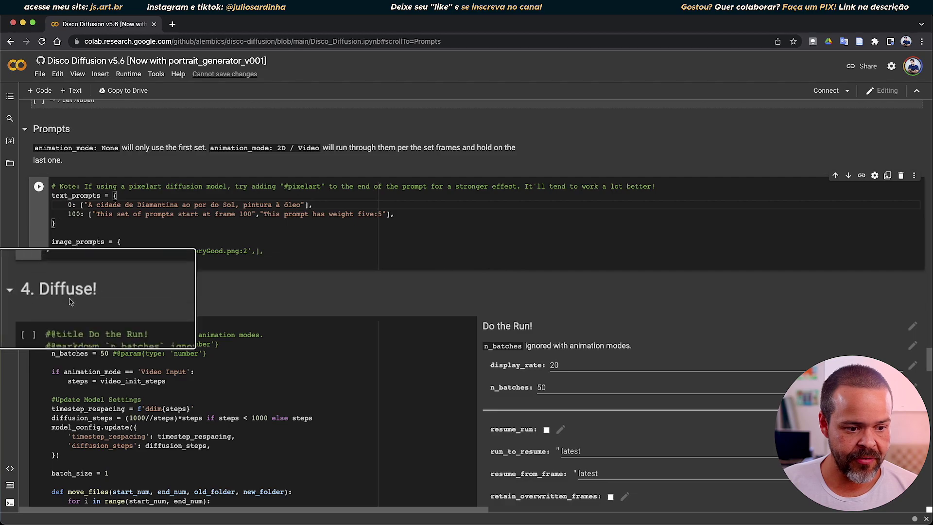
- Set display_rate to 5 and n_batches to 2 in the Do the Run! cell of the Diffuse section
scroll(577, 381, "down", 1)
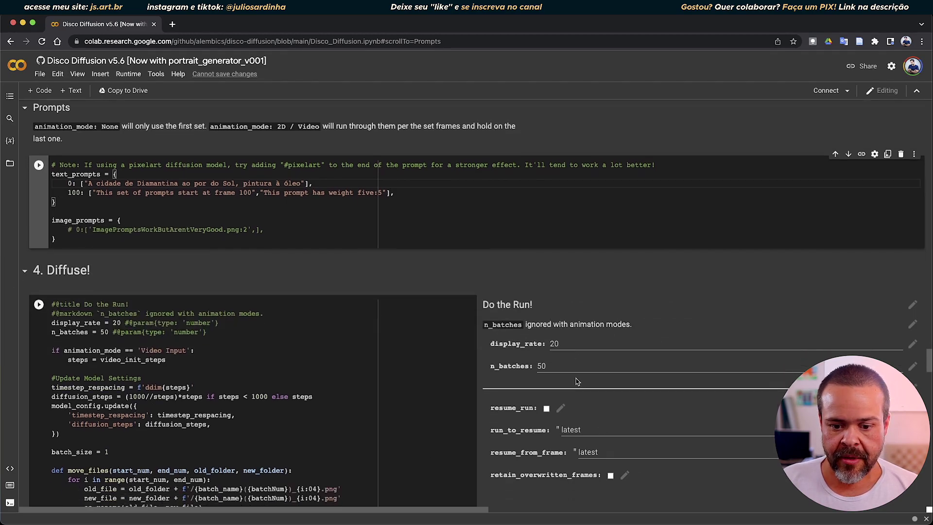
scroll(577, 382, "down", 5)
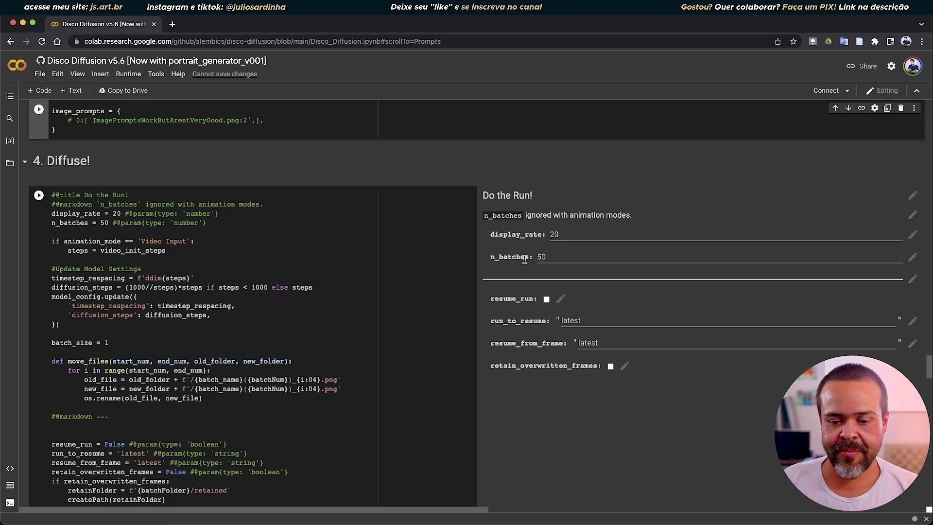
left_click(565, 235)
double_click(552, 234)
type("5")
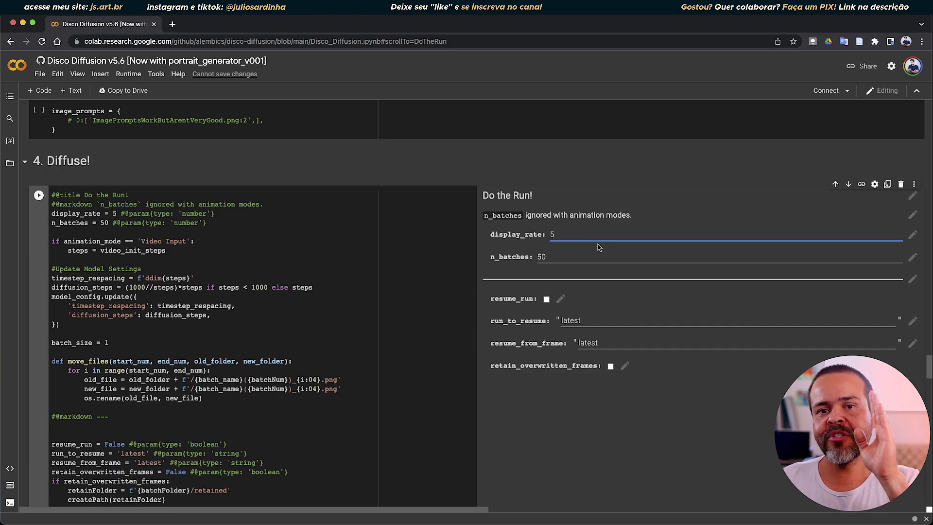
scroll(610, 306, "down", 10)
scroll(609, 306, "up", 9)
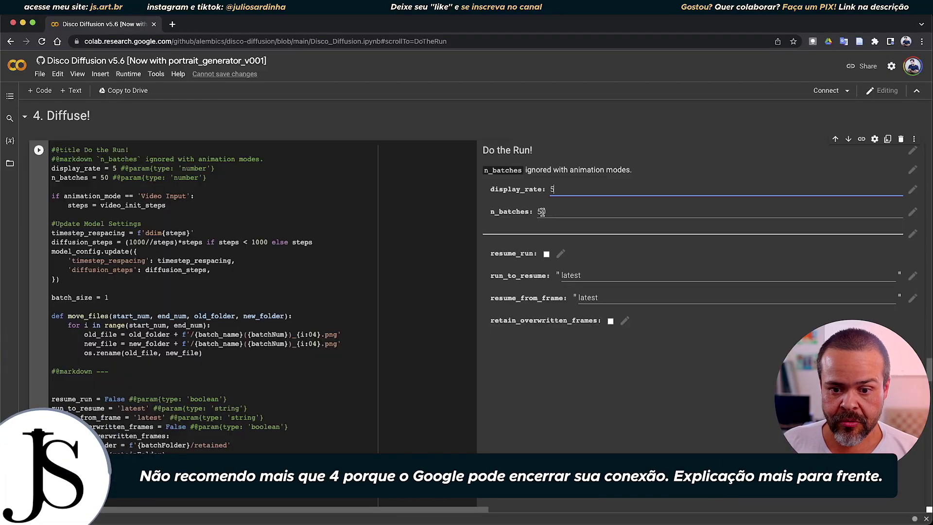
double_click(542, 211)
type("2")
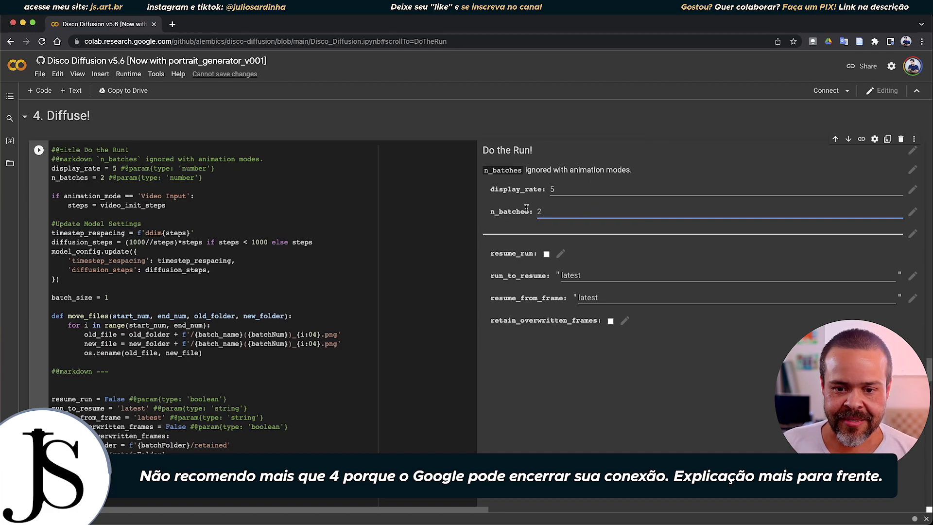
- Set batch_name to "Diamantinha-" and steps to 500 in the Basic Settings of section 3
scroll(287, 321, "up", 8)
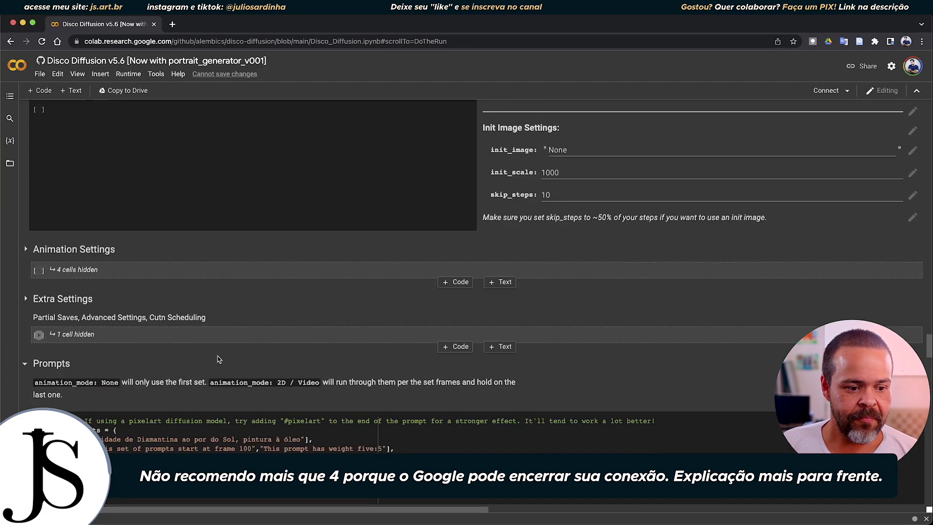
scroll(287, 321, "down", 5)
scroll(287, 321, "down", 1)
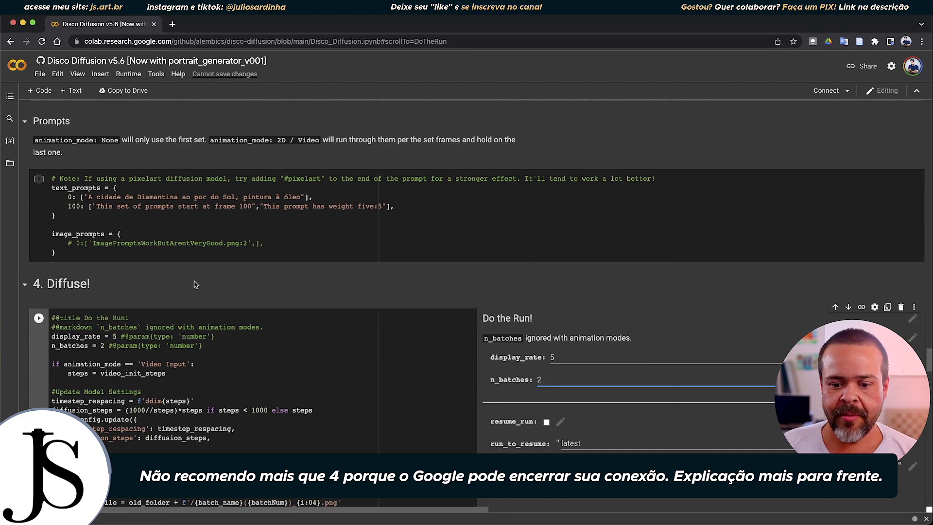
scroll(526, 320, "down", 3)
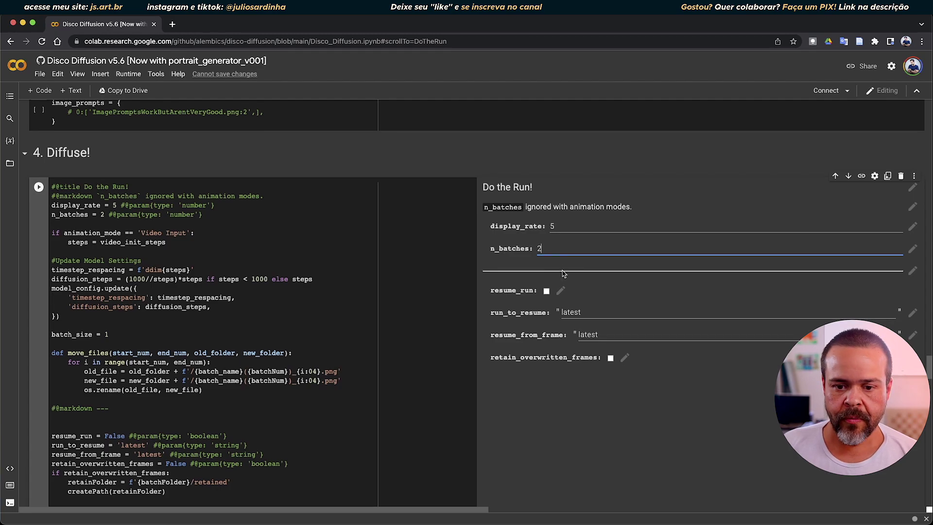
scroll(564, 275, "up", 10)
scroll(563, 274, "up", 8)
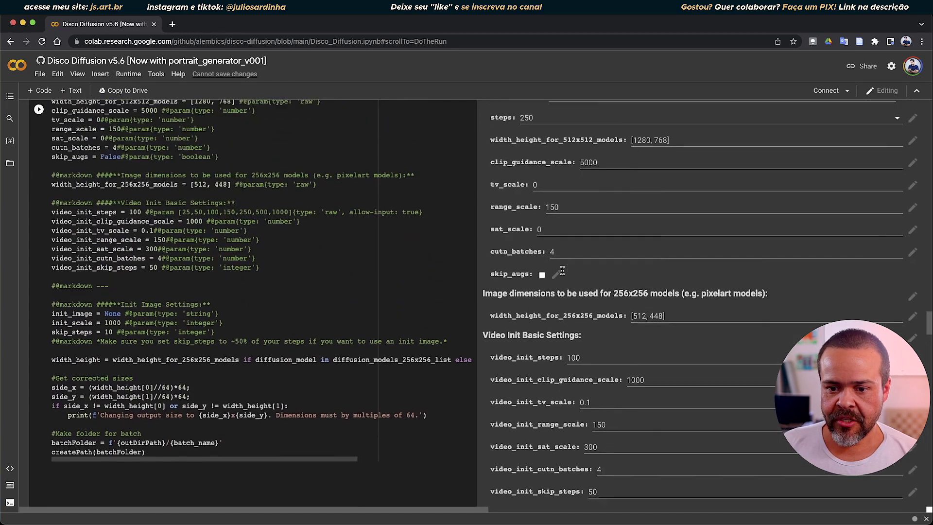
scroll(563, 273, "up", 3)
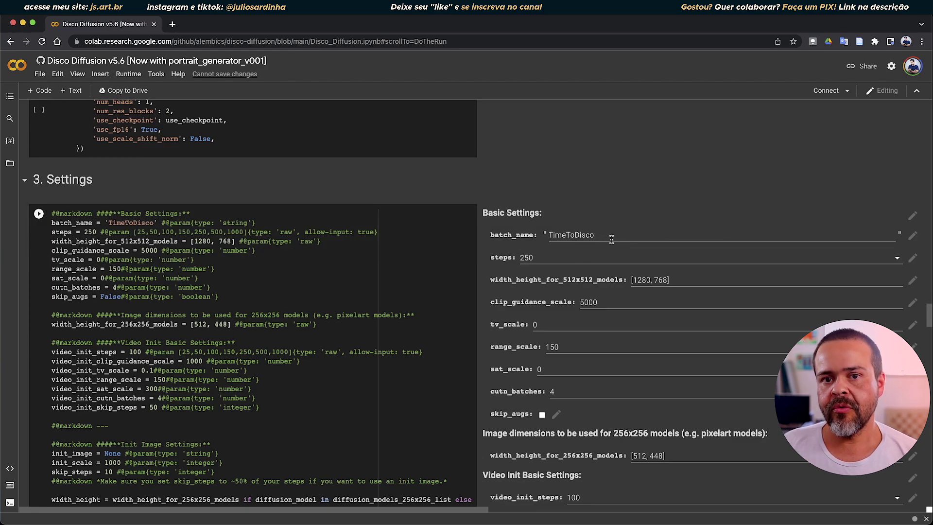
double_click(582, 236)
type("Di")
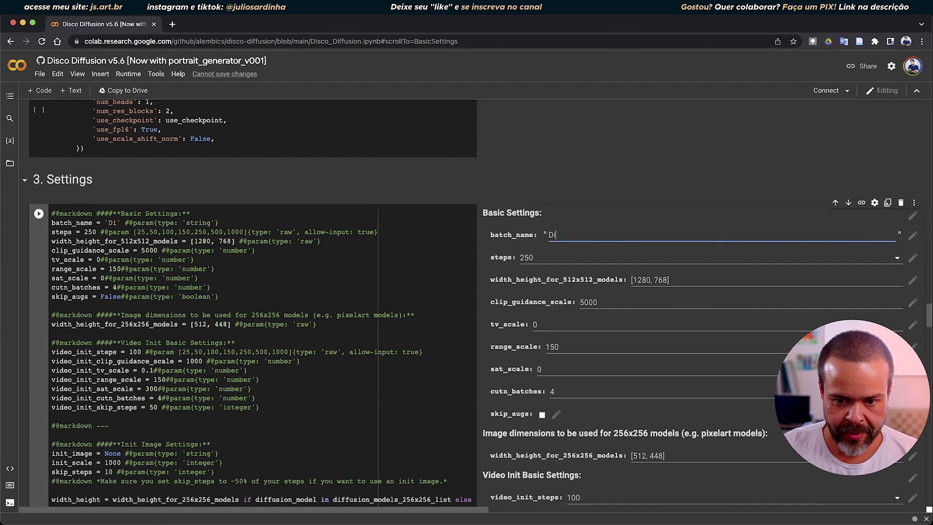
type("amantinha-")
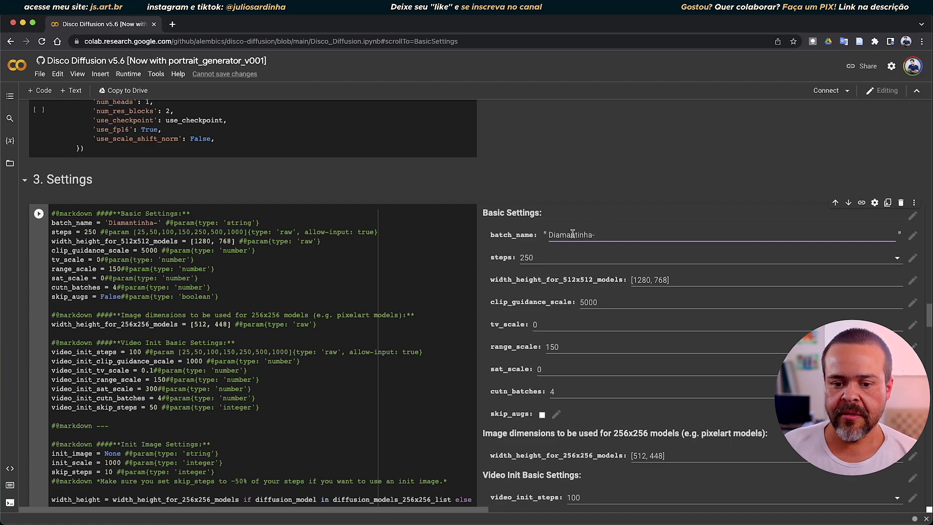
left_click(537, 257)
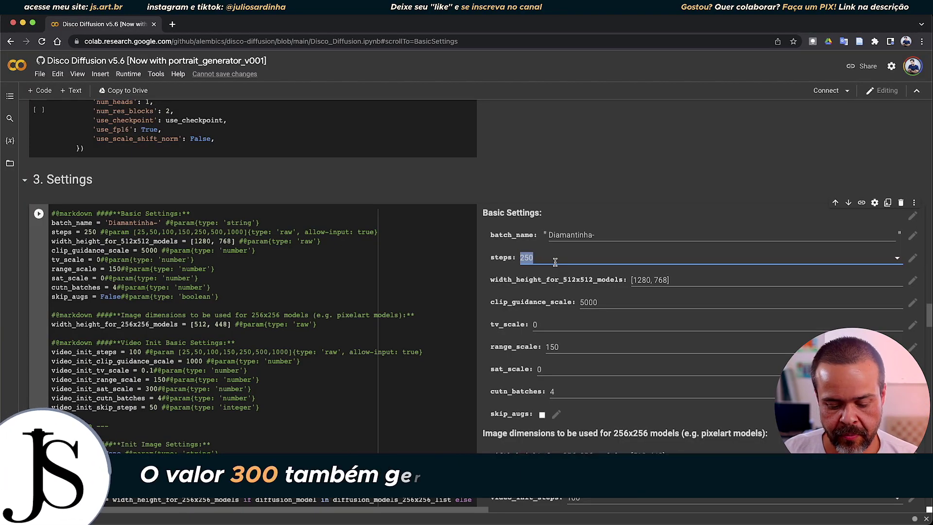
type("500")
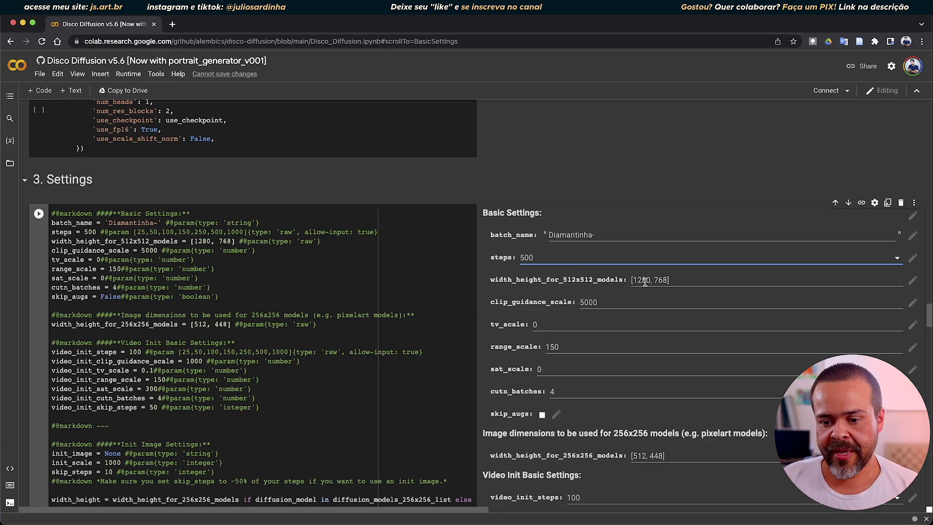
- Try swapping the width_height_for_512x512_models dimensions to [768, 1280]
double_click(645, 280)
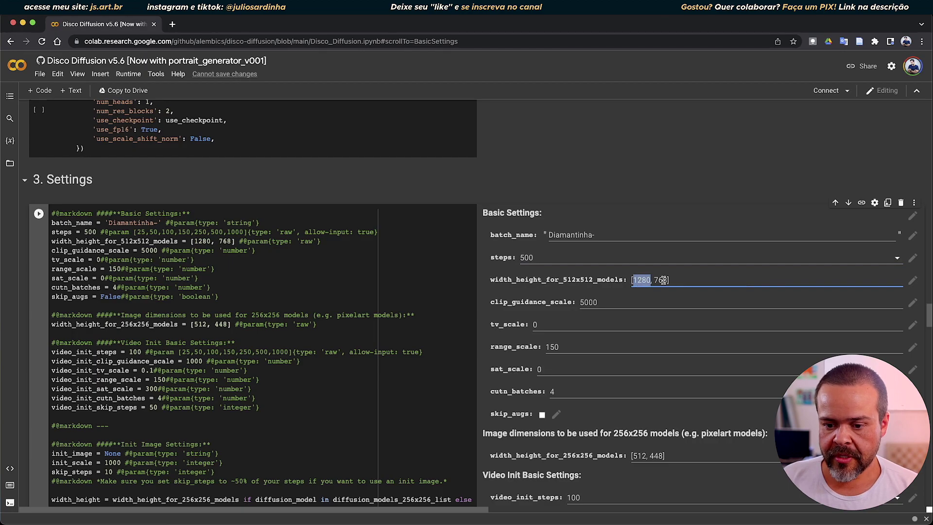
type("768")
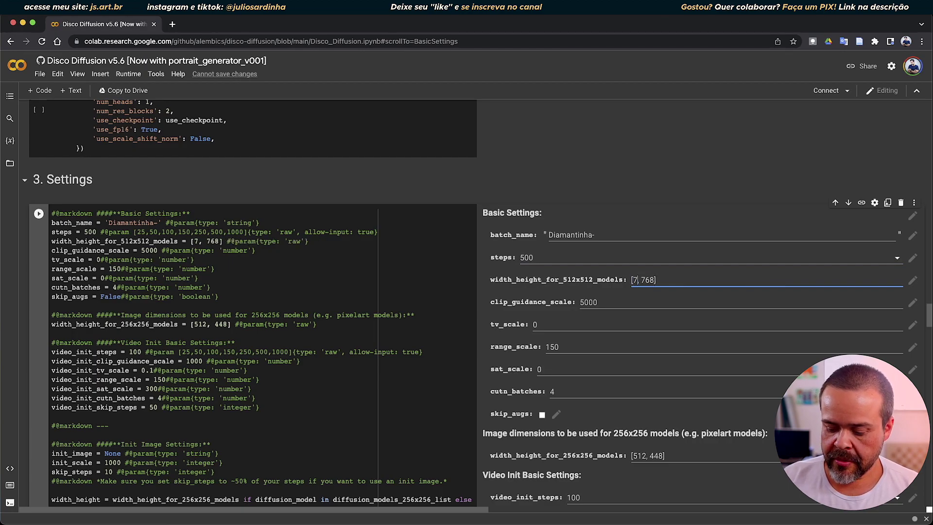
double_click(660, 280)
type("1280")
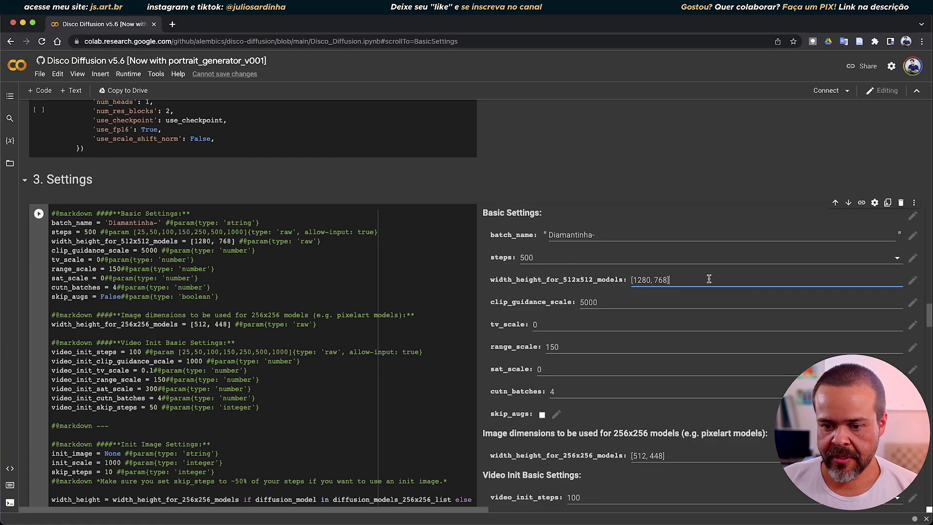
left_click_drag(694, 278, 609, 277)
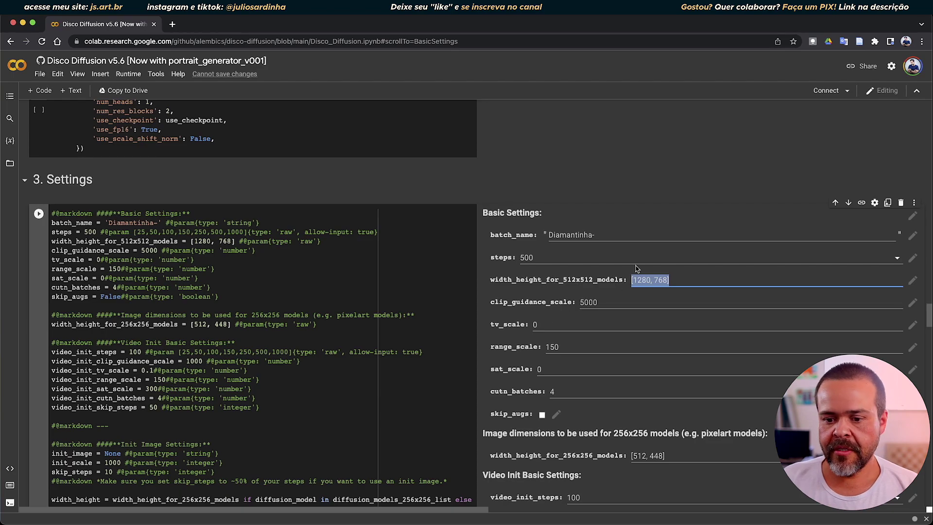
- Restore width_height_for_512x512_models to [1280, 768] in the Basic Settings of section 3
type("[1280, 768]")
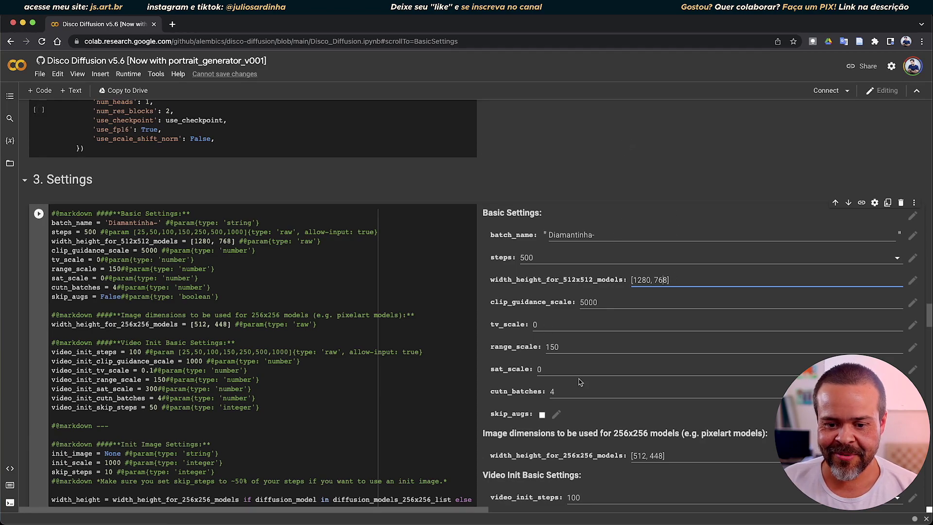
scroll(611, 356, "down", 5)
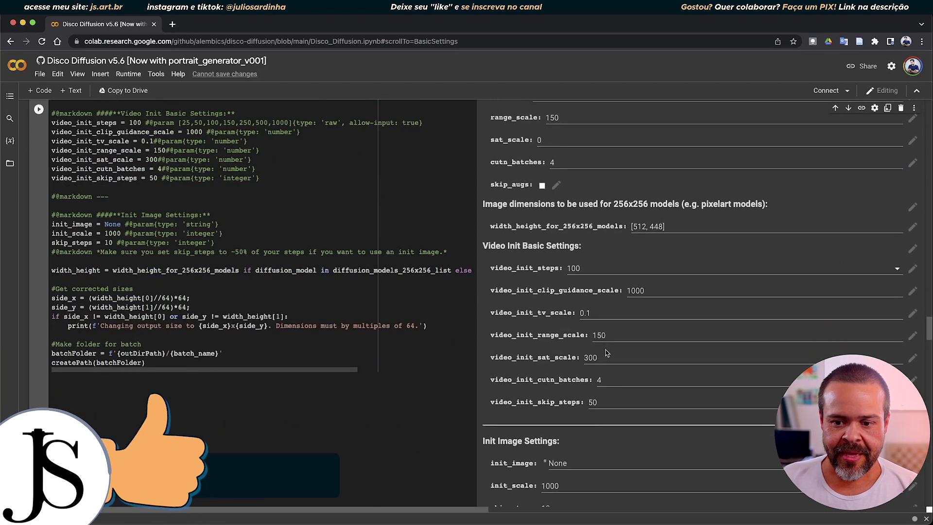
scroll(606, 353, "down", 15)
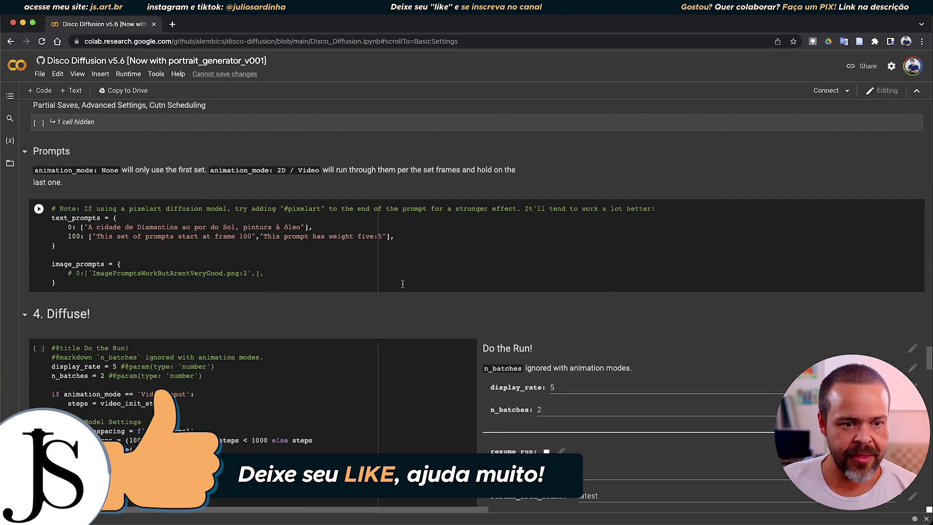
scroll(539, 323, "up", 20)
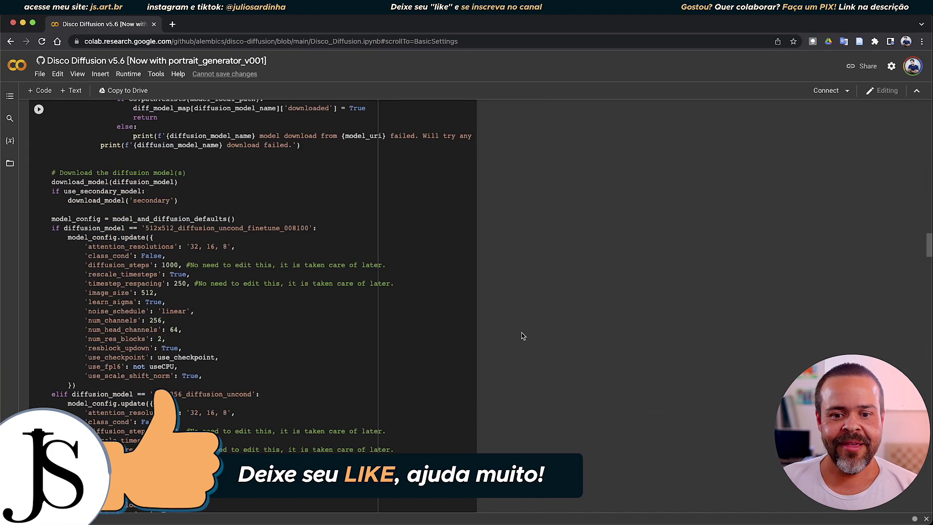
scroll(522, 336, "up", 20)
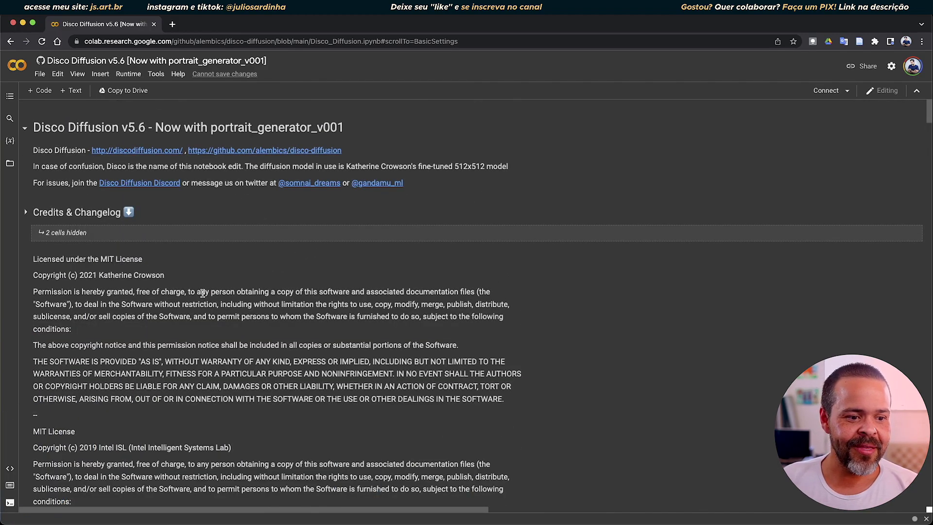
scroll(126, 293, "down", 15)
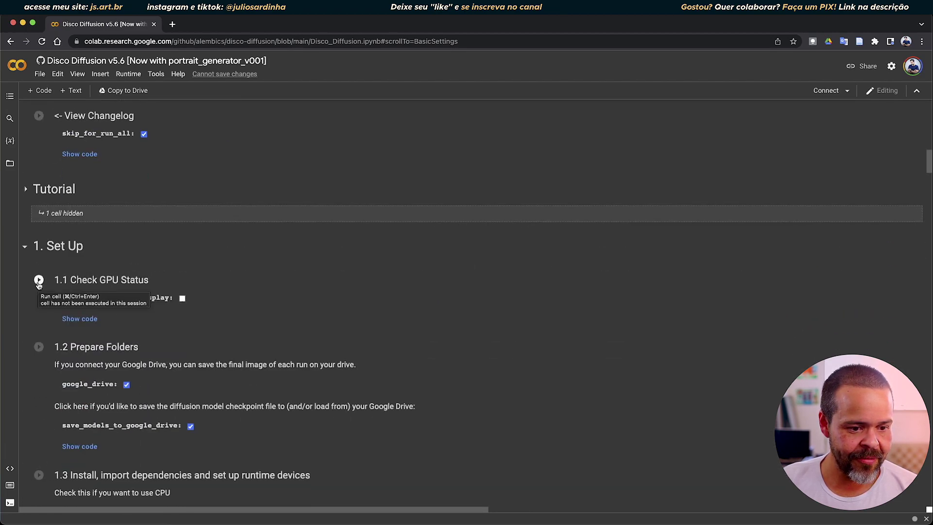
scroll(350, 326, "up", 15)
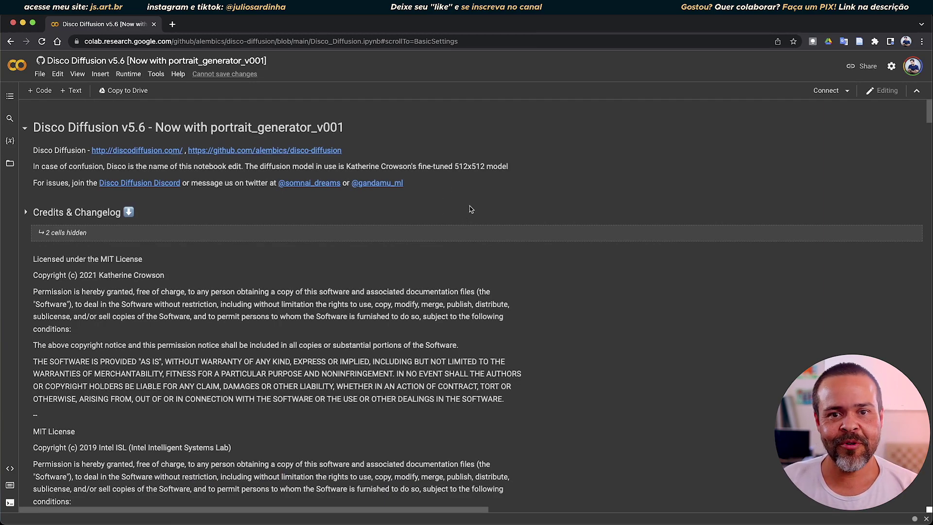
mouse_move(443, 204)
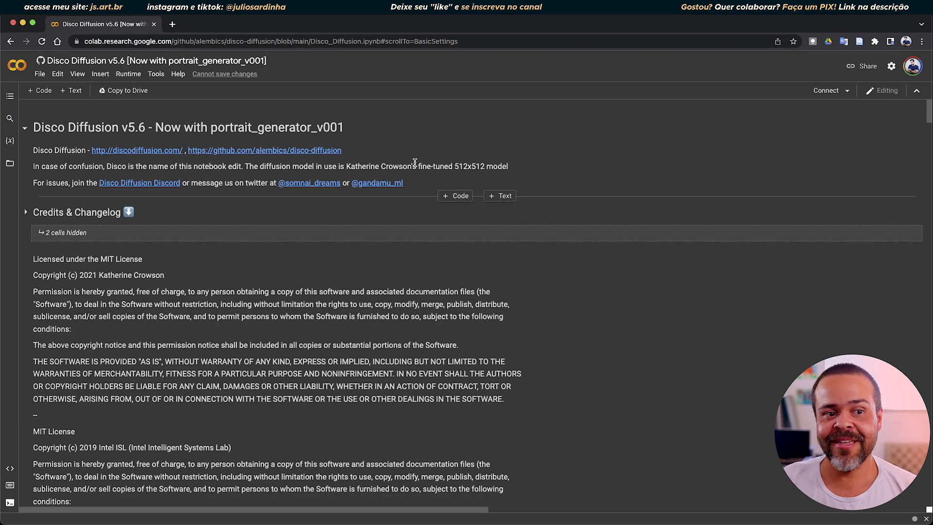
- Look through the Editor, Colab Pro and GitHub pages of the notebook settings, then close them without saving
left_click(129, 75)
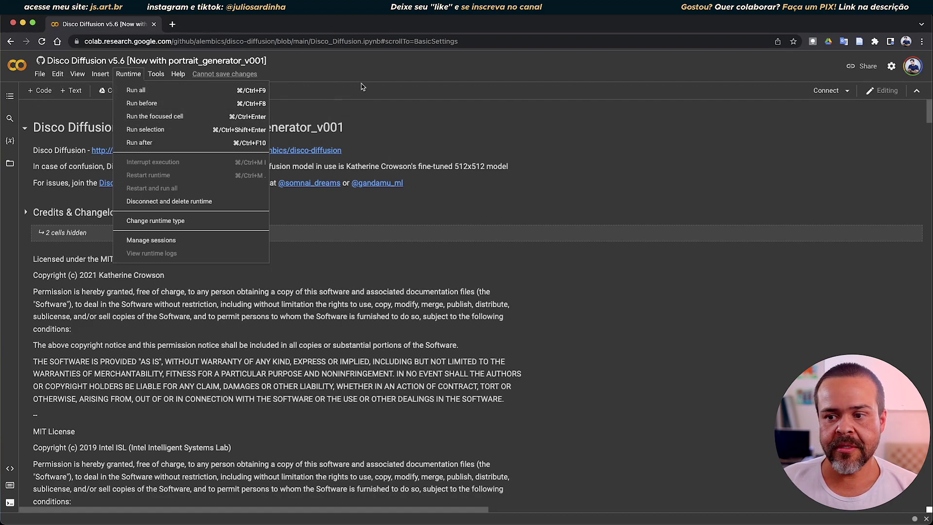
left_click(891, 67)
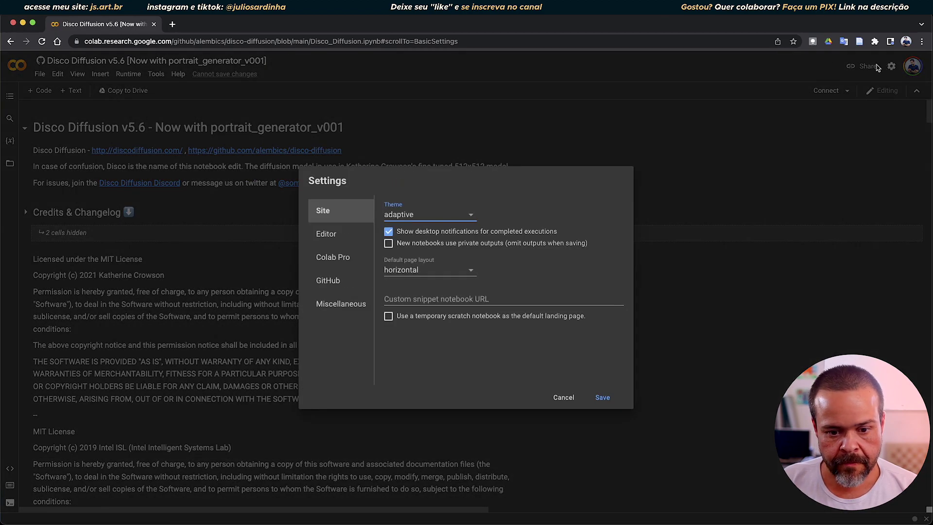
left_click(326, 237)
left_click(331, 256)
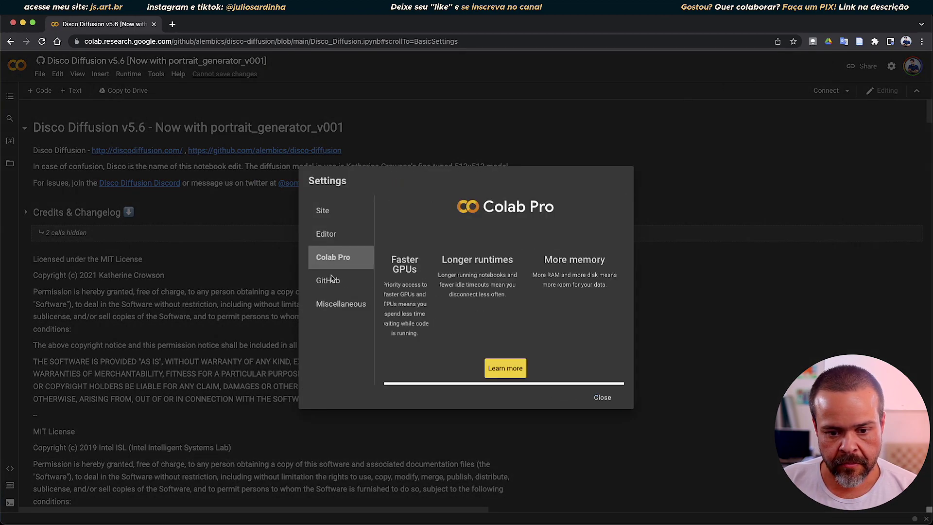
left_click(330, 279)
left_click(558, 397)
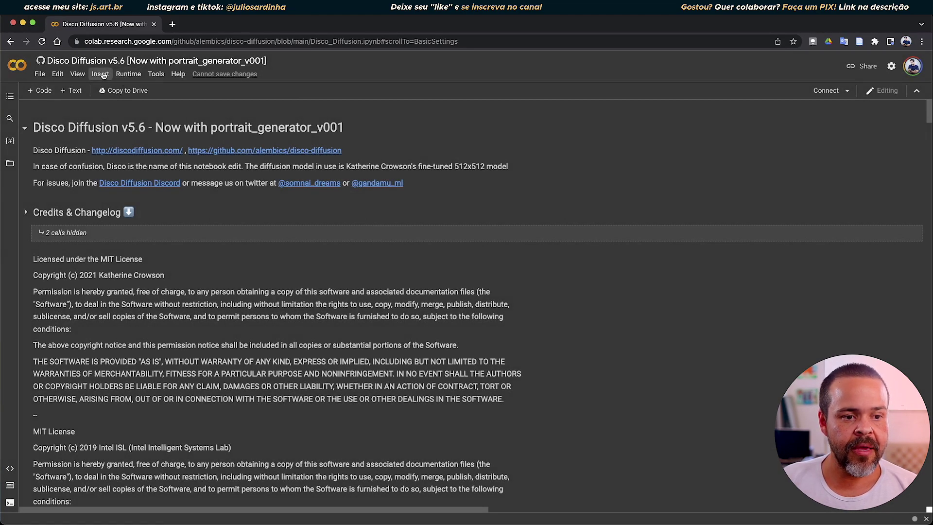
- Run all cells of the notebook, accepting the third-party author warning and the high RAM notice
left_click(138, 74)
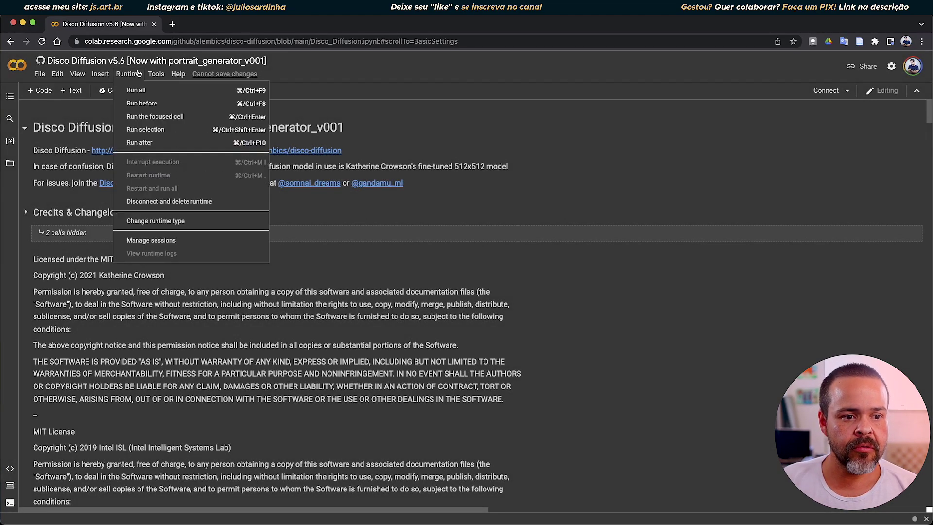
left_click(150, 93)
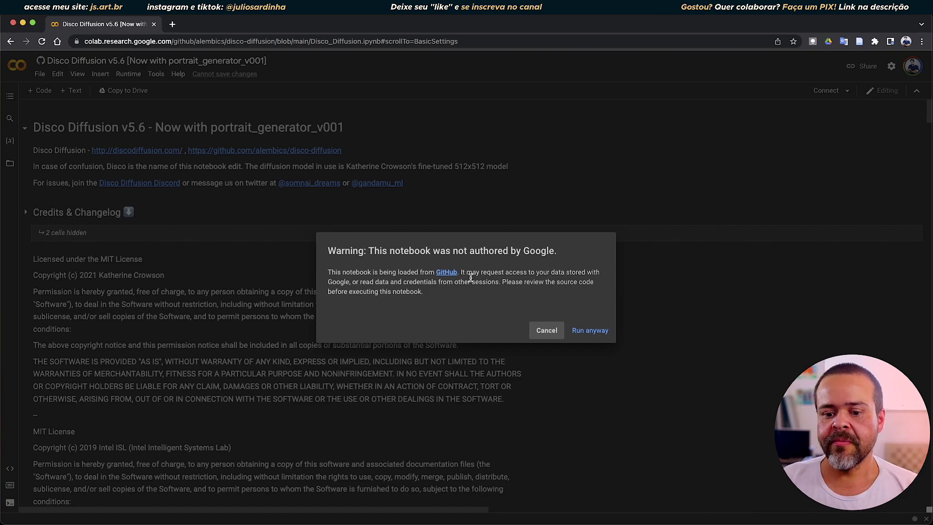
left_click(590, 330)
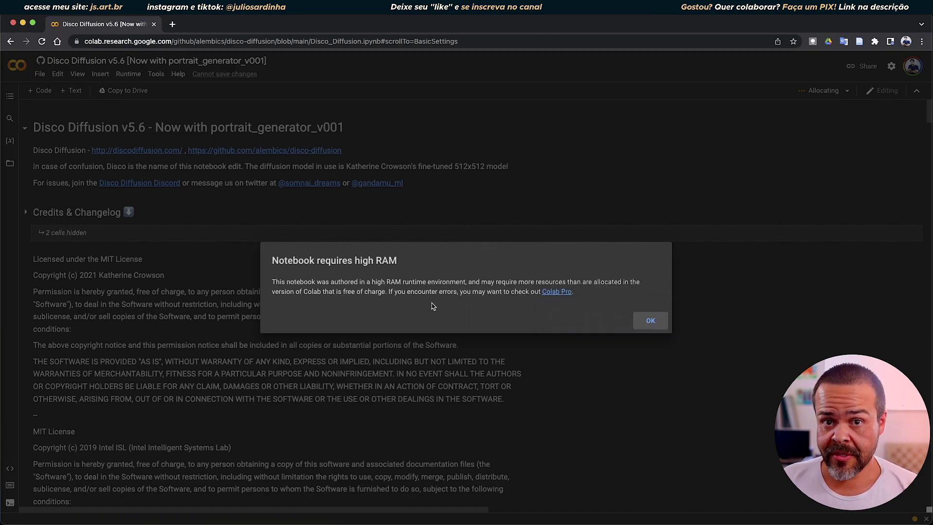
left_click(649, 323)
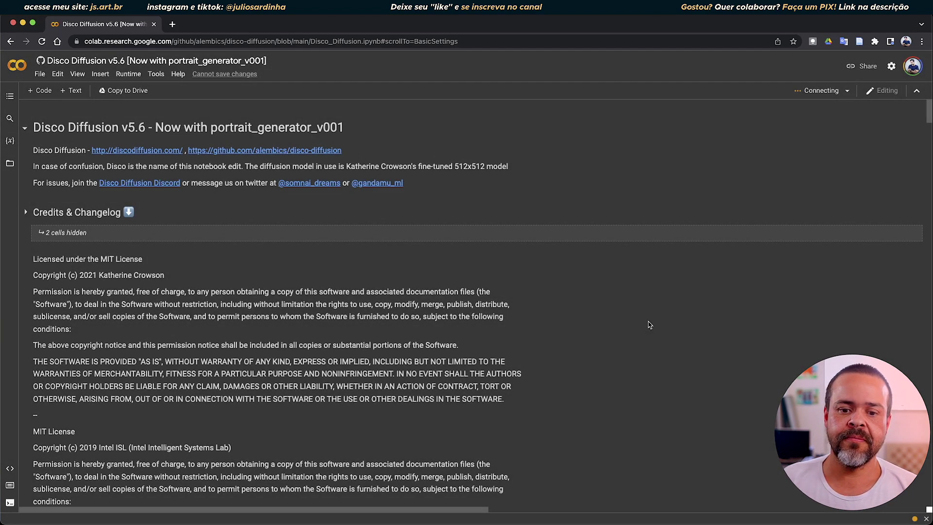
- Connect the running notebook to Google Drive with the listed account and allow the requested Google Drive for desktop permissions
scroll(337, 388, "down", 15)
scroll(337, 388, "down", 2)
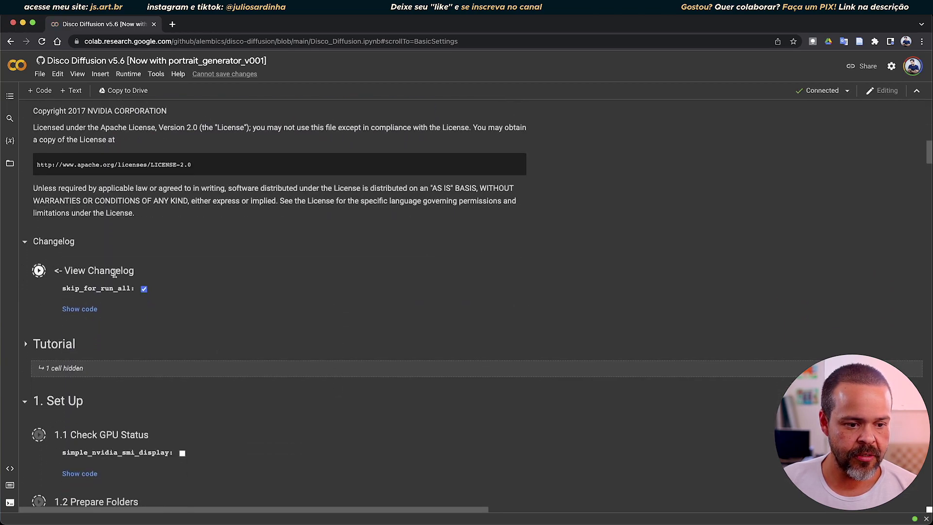
scroll(224, 316, "down", 4)
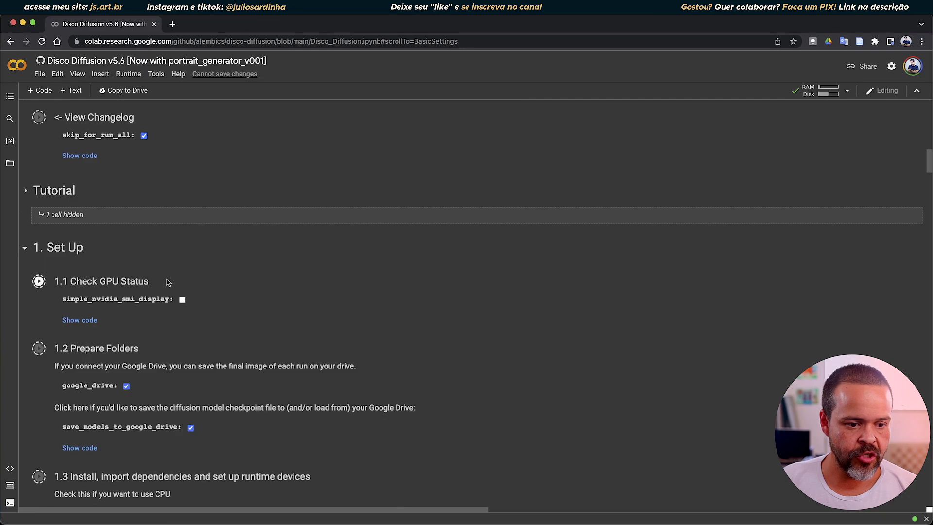
scroll(155, 277, "down", 3)
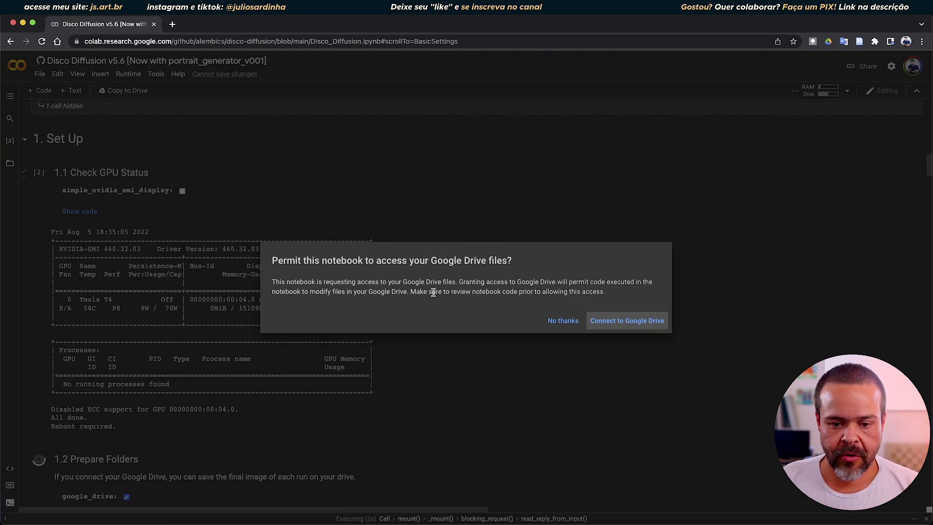
left_click(626, 321)
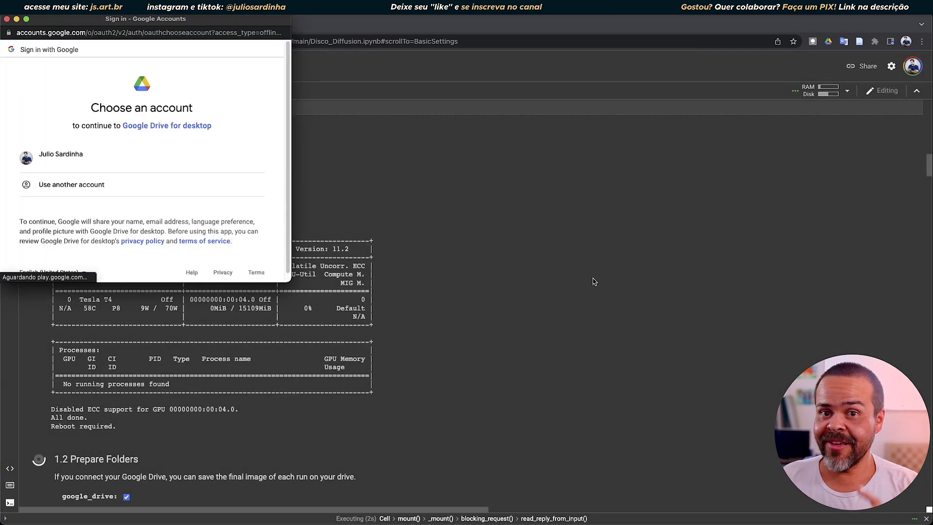
left_click(72, 156)
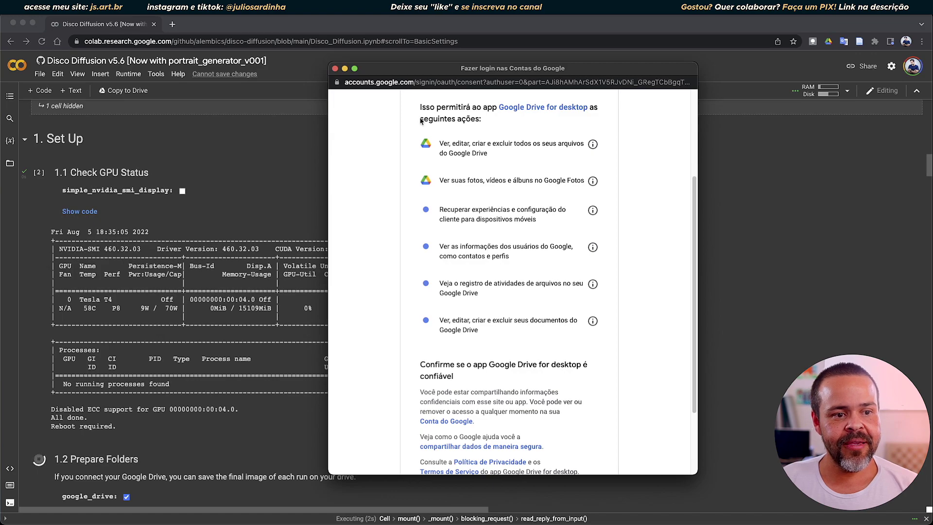
scroll(646, 317, "down", 3)
left_click_drag(490, 290, 579, 287)
left_click(637, 298)
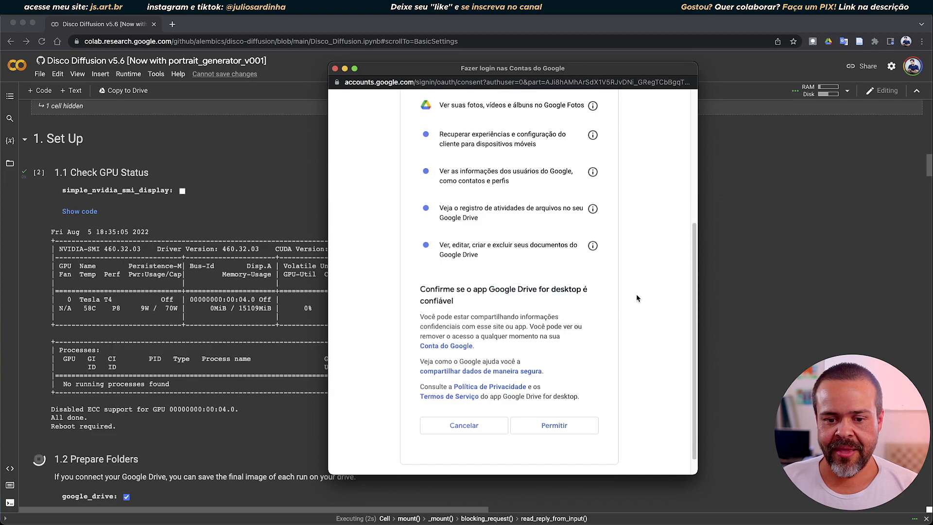
scroll(265, 385, "down", 7)
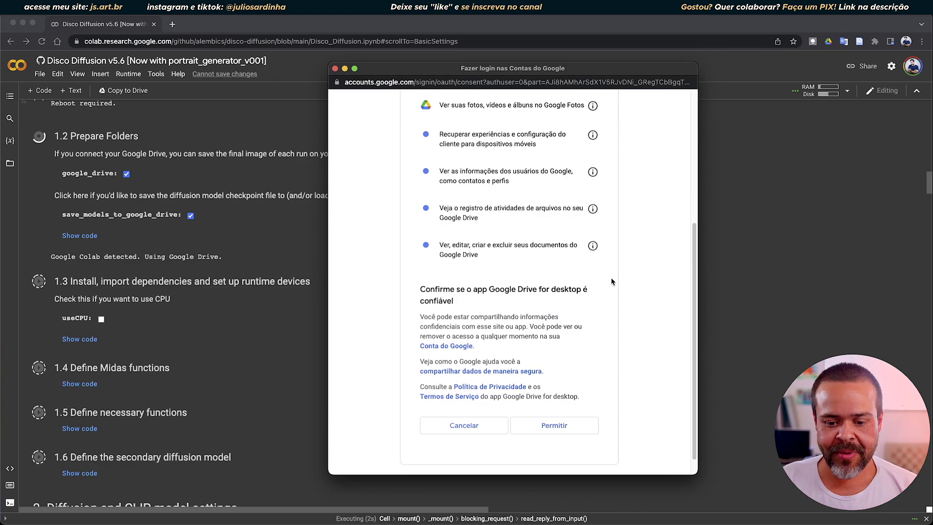
left_click(547, 433)
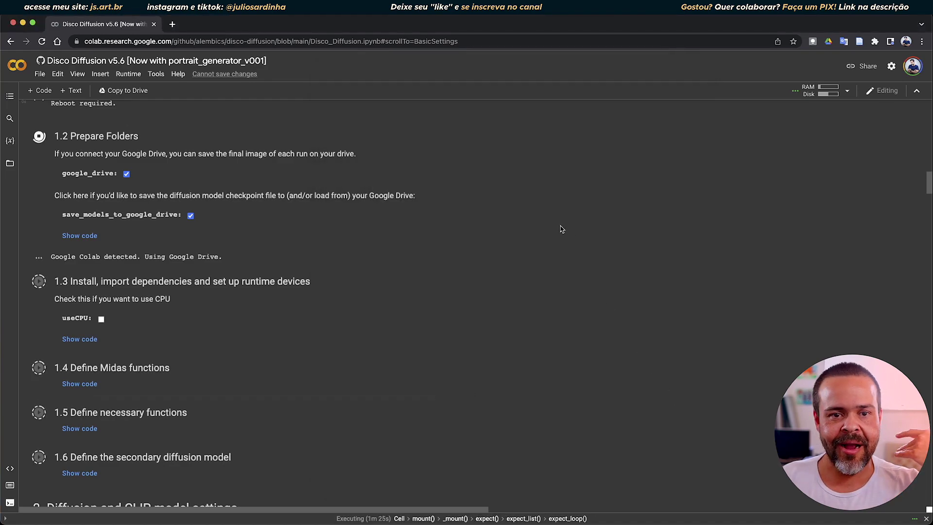
- Review the Diffusion and CLIP model settings and the Basic Settings of section 3 during the run
scroll(580, 285, "down", 20)
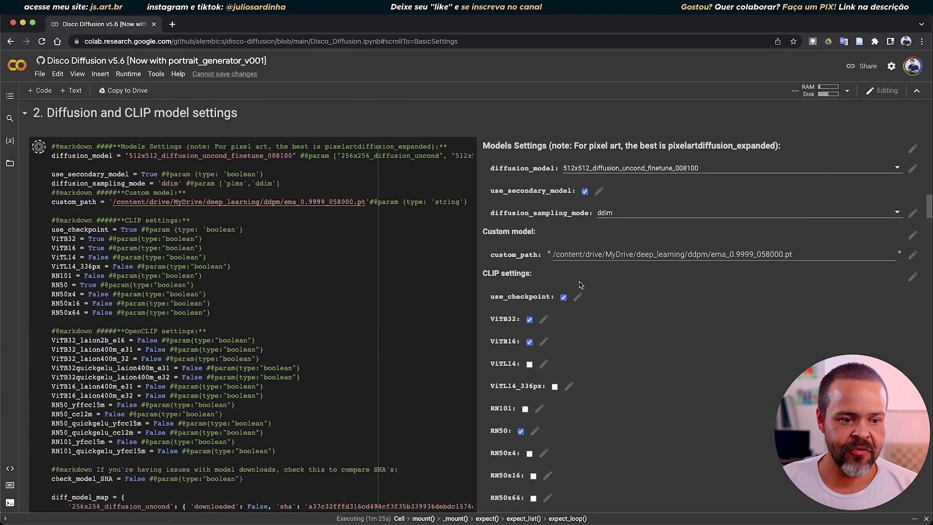
scroll(581, 285, "down", 20)
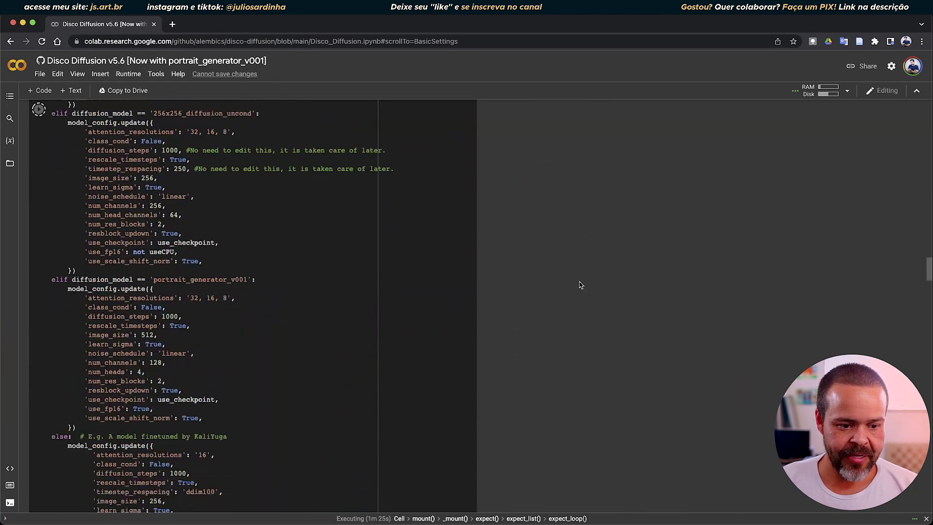
scroll(581, 285, "down", 15)
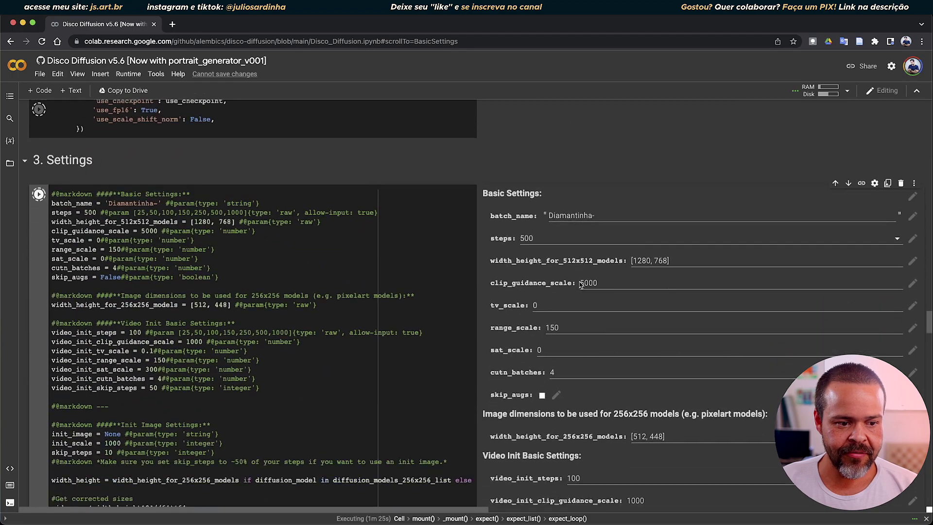
scroll(579, 282, "up", 2)
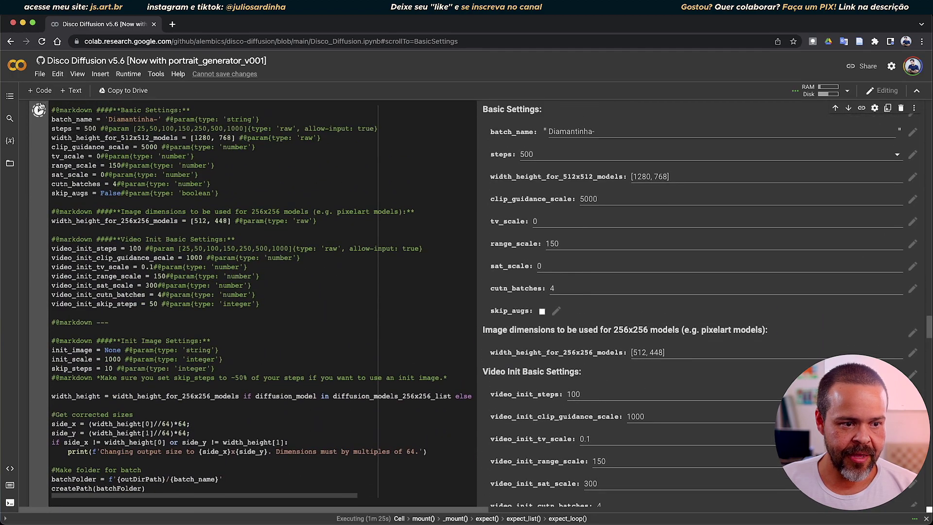
- Examine the text prompts, the Do the Run! cell and the Create the video section for where the run's output belongs
scroll(529, 258, "down", 13)
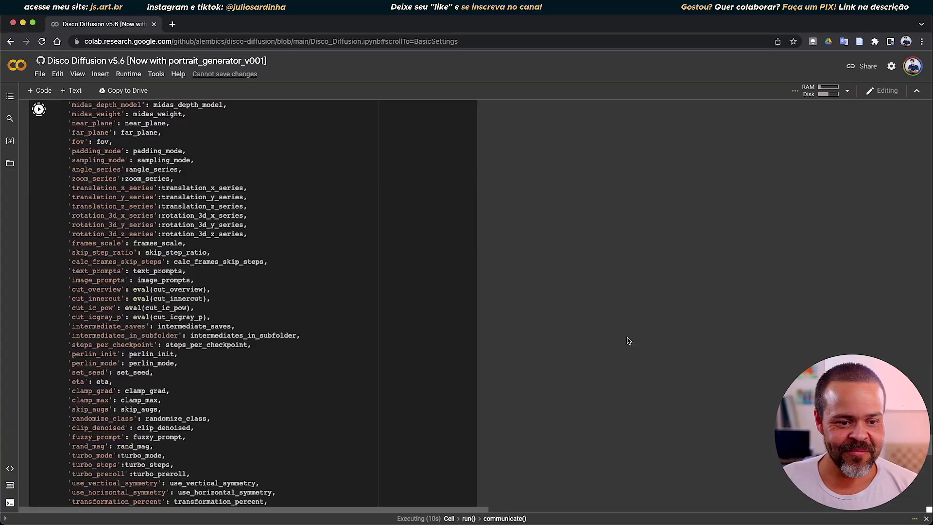
scroll(629, 340, "down", 15)
scroll(628, 340, "down", 2)
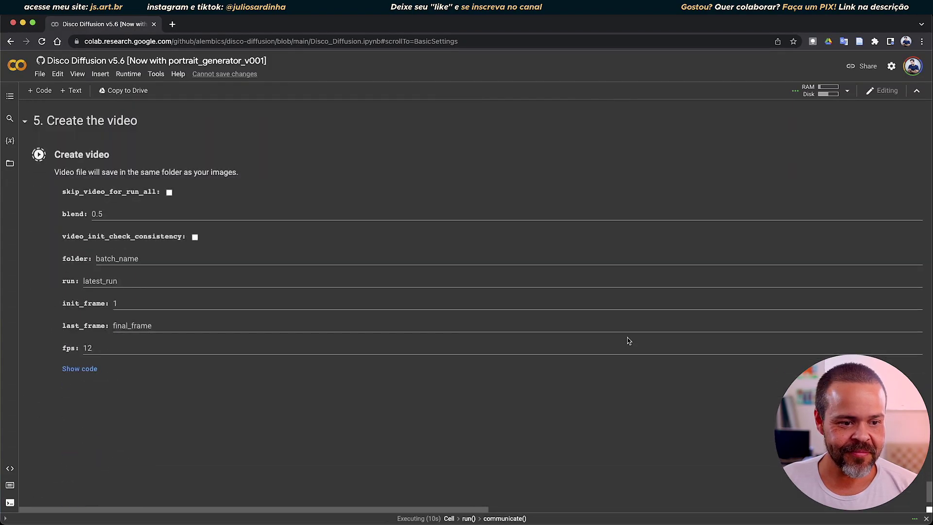
scroll(419, 235, "up", 6)
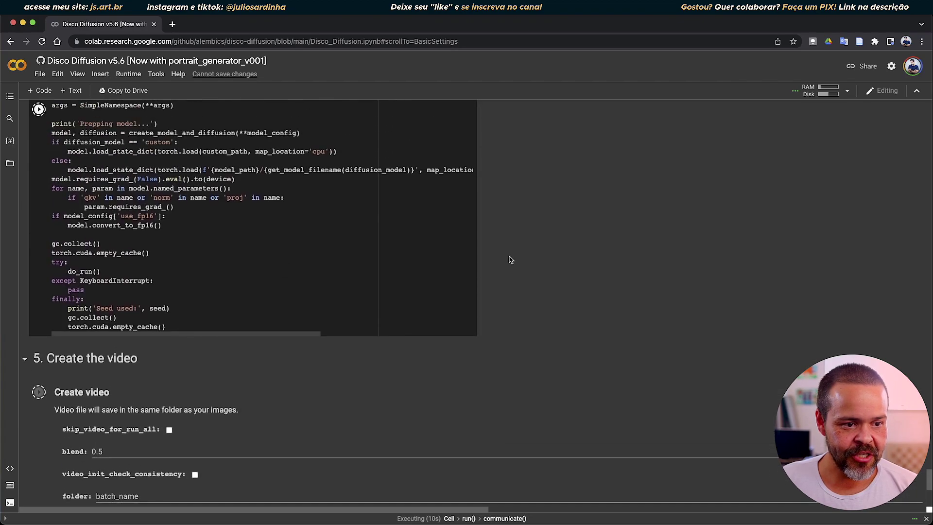
scroll(511, 259, "up", 2)
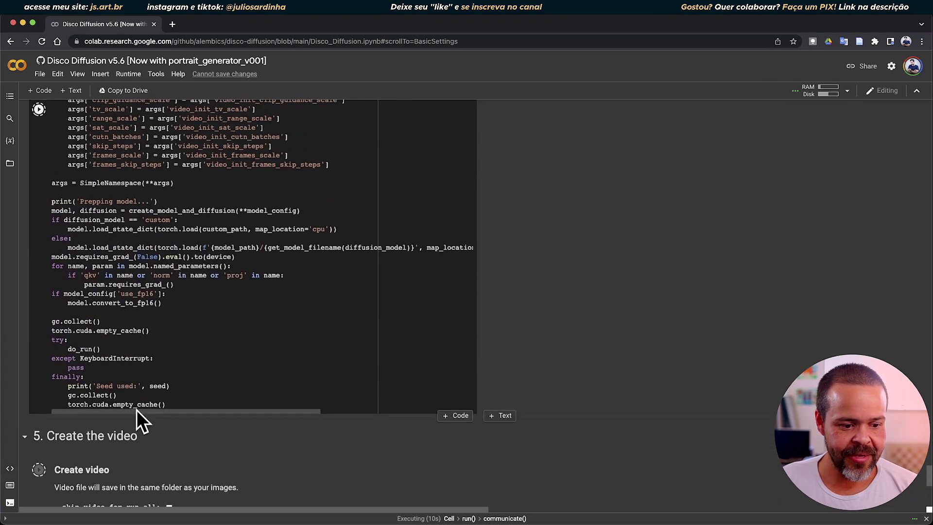
scroll(671, 325, "up", 15)
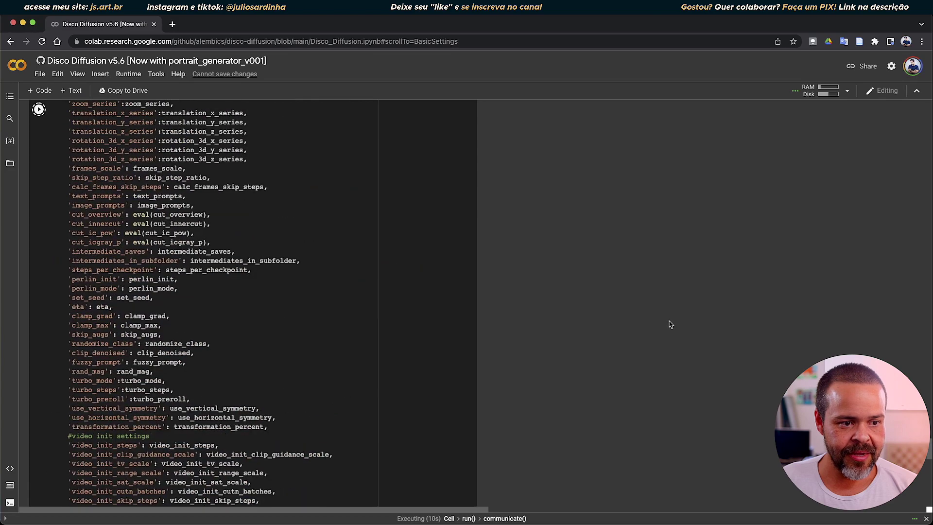
scroll(303, 259, "up", 6)
scroll(280, 246, "up", 20)
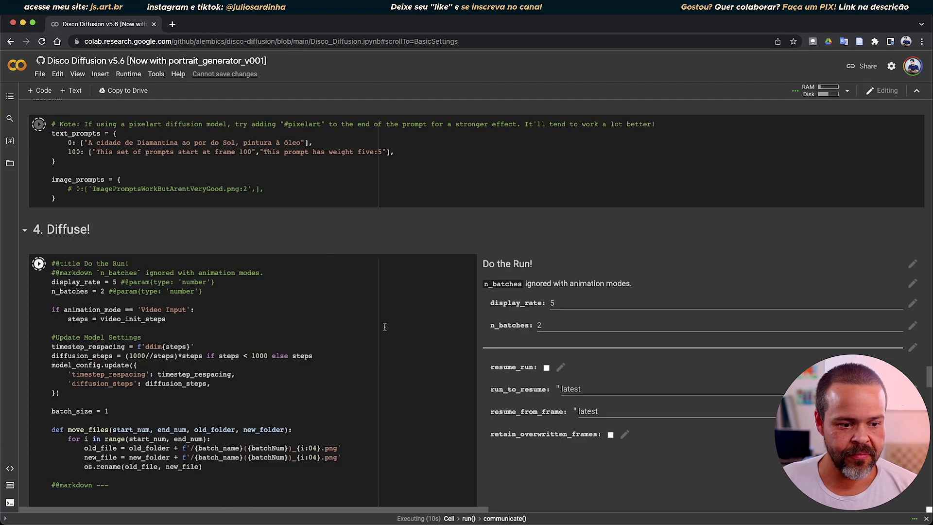
scroll(662, 400, "down", 20)
scroll(662, 400, "down", 15)
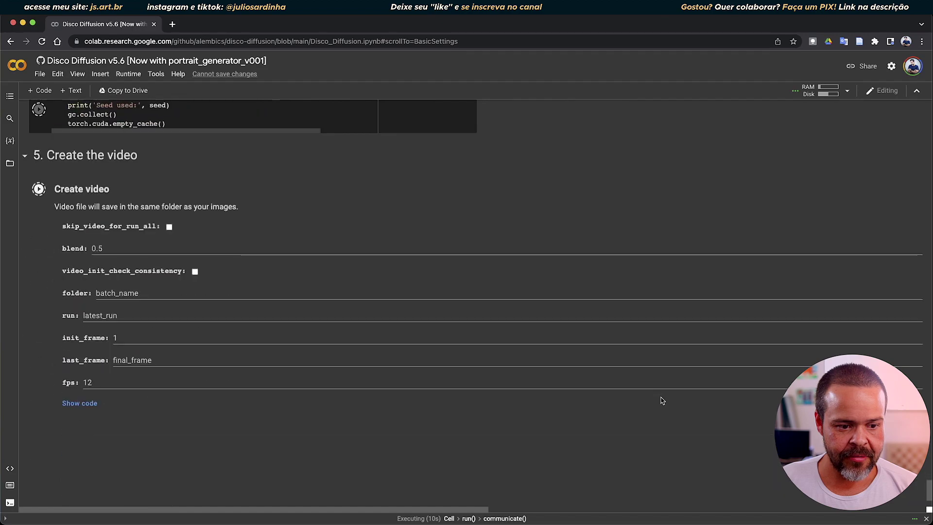
- Examine the first image preview and its progress bar under the Do the Run! cell while the batch renders
scroll(662, 400, "up", 2)
scroll(662, 400, "up", 5)
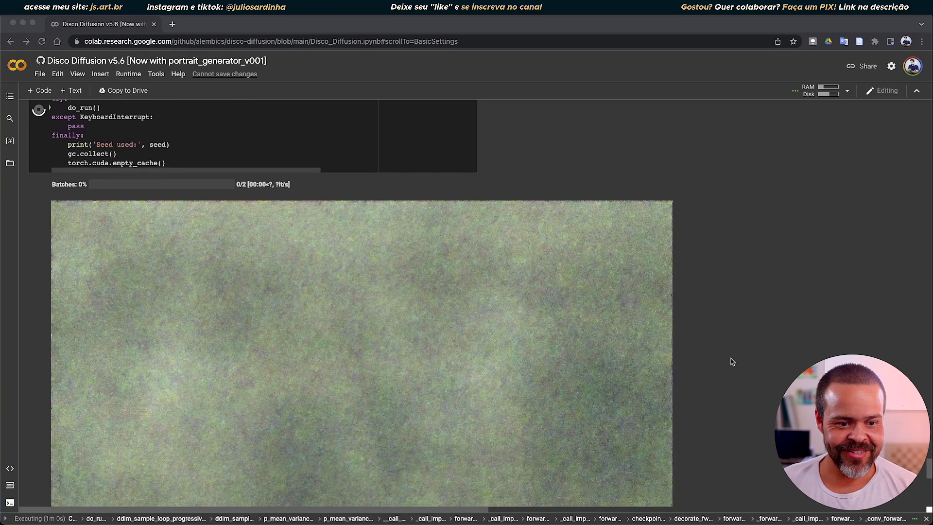
scroll(730, 361, "down", 3)
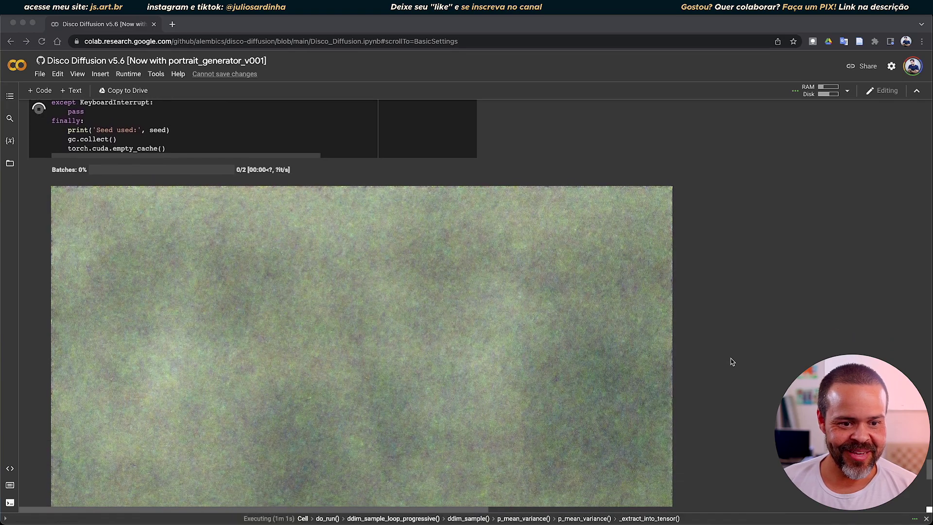
scroll(732, 361, "down", 2)
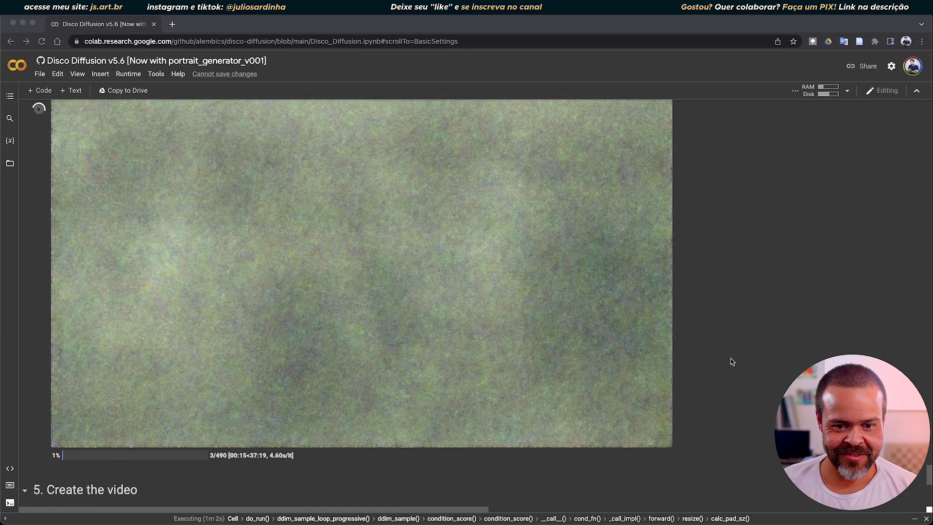
scroll(731, 359, "up", 1)
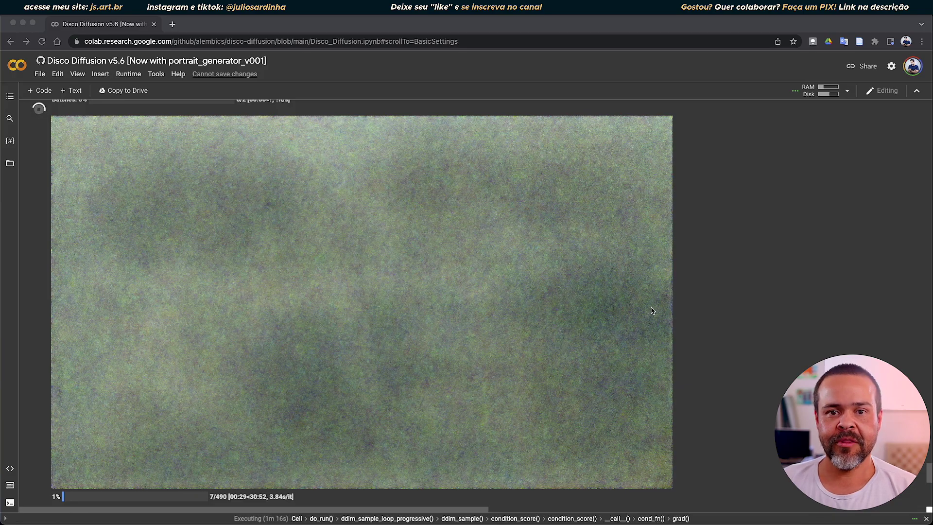
- Review the text prompts, Basic Settings, loaded CLIP models and Do the Run! parameters against the image preview being rendered
scroll(575, 296, "up", 15)
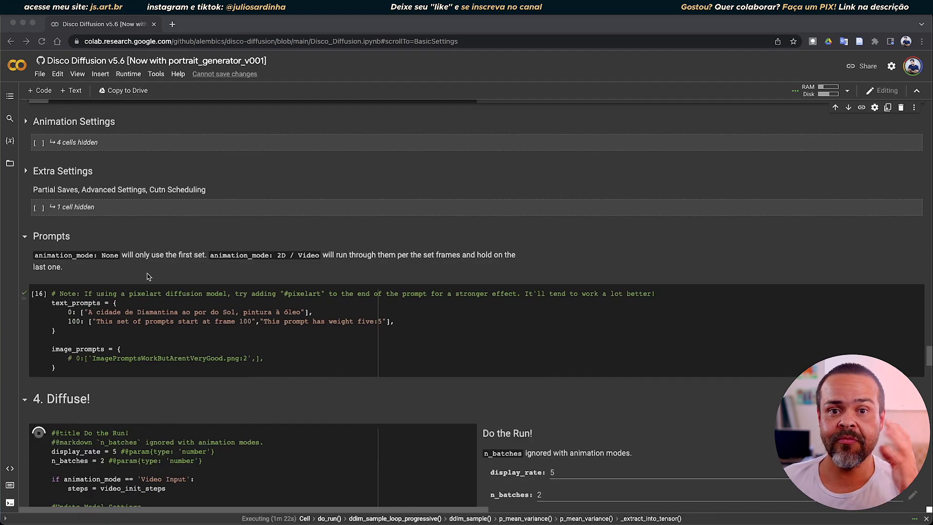
scroll(179, 296, "up", 2)
scroll(179, 294, "up", 10)
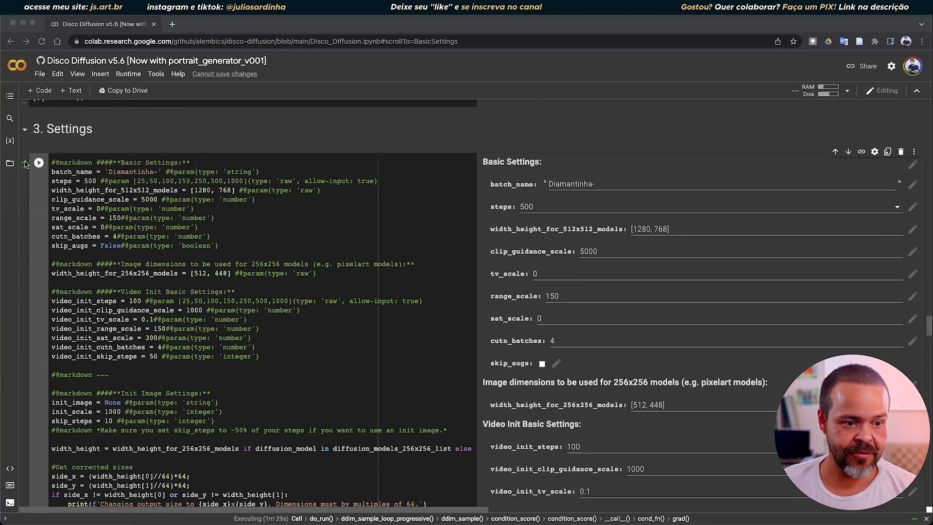
scroll(136, 273, "up", 15)
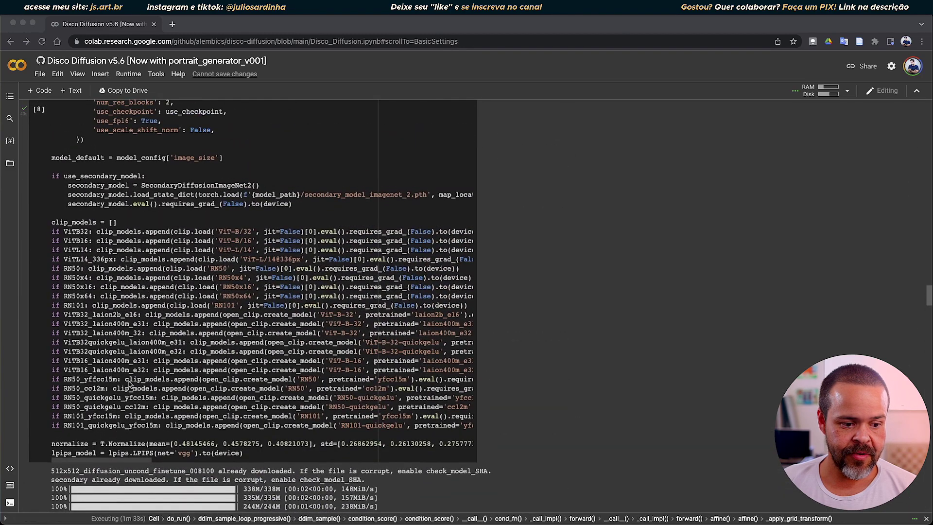
scroll(129, 388, "down", 20)
scroll(131, 368, "down", 15)
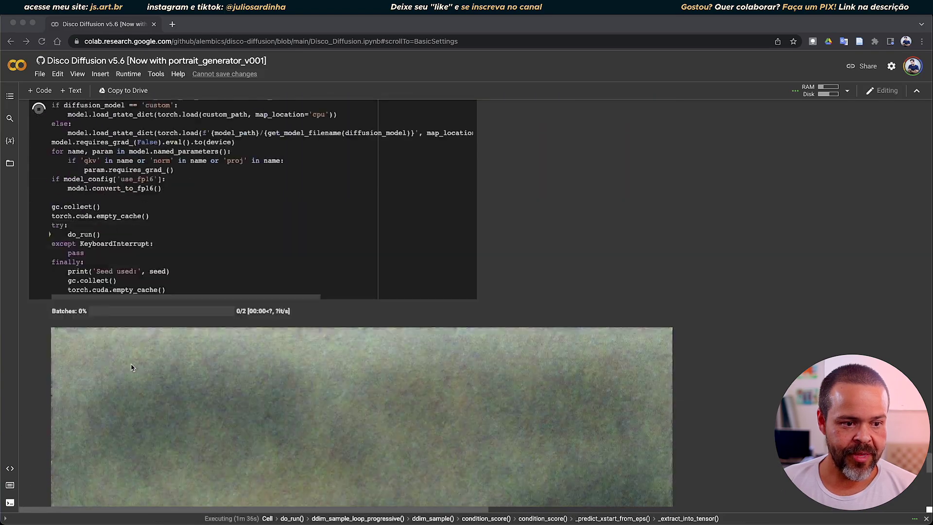
scroll(131, 367, "up", 20)
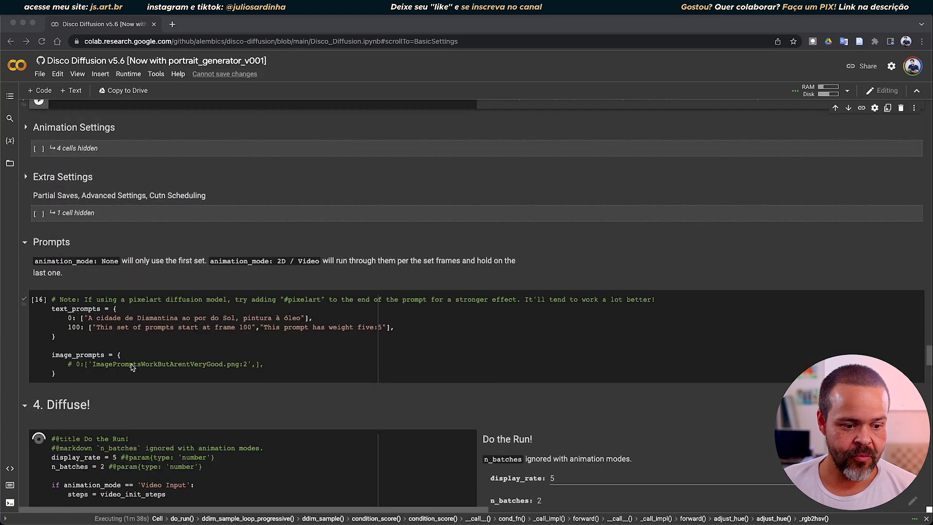
scroll(73, 411, "down", 5)
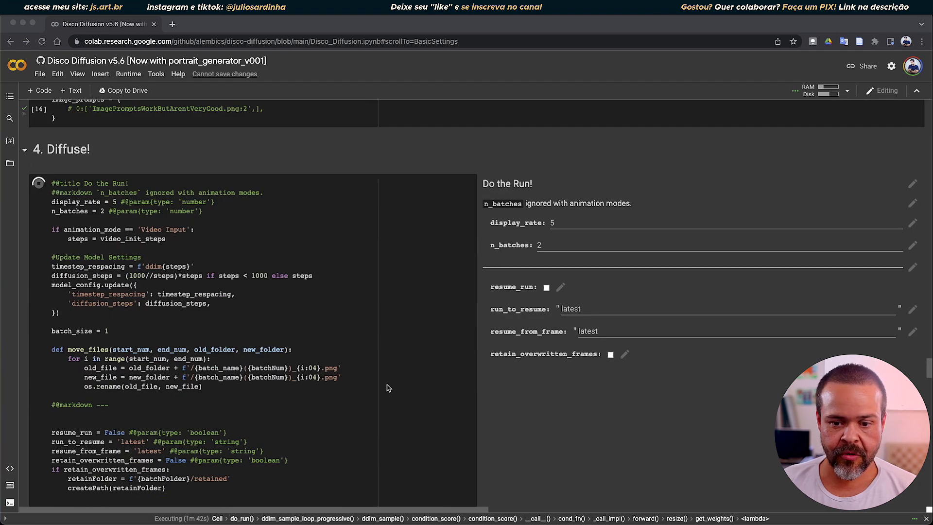
scroll(386, 385, "down", 15)
scroll(381, 385, "down", 15)
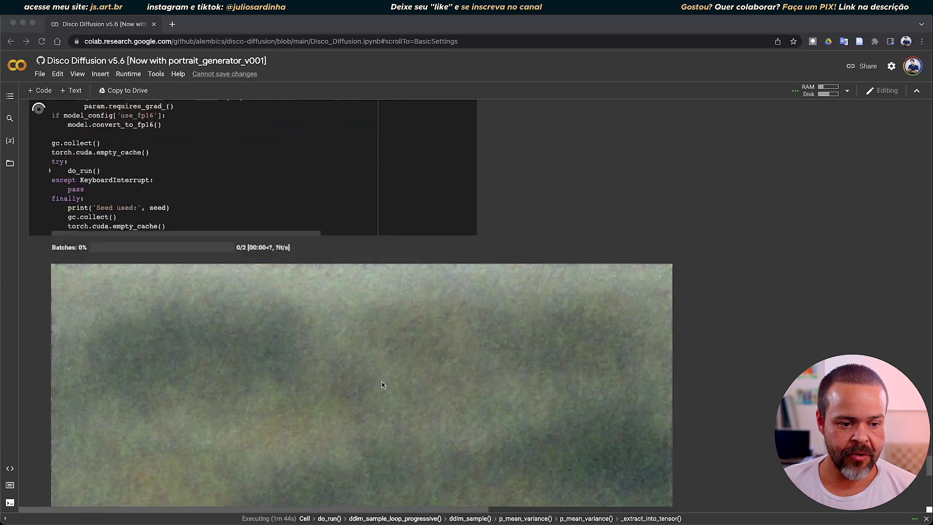
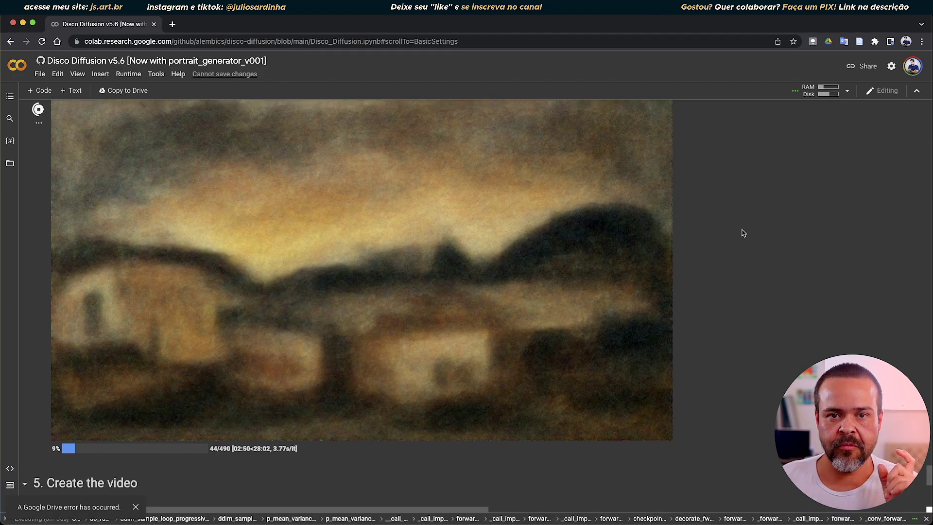
- Review the n_batches parameter of Do the Run! and the steps and image dimensions under Basic Settings
scroll(744, 233, "up", 15)
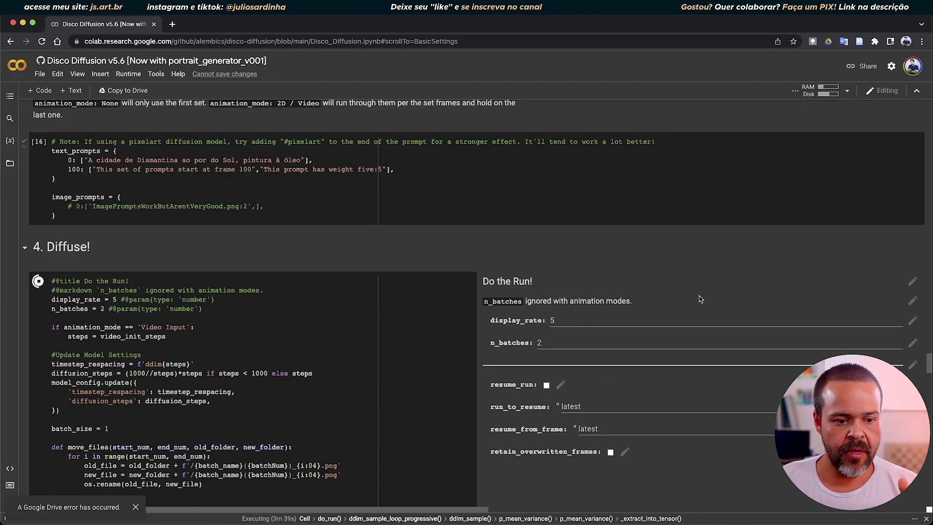
scroll(697, 300, "down", 1)
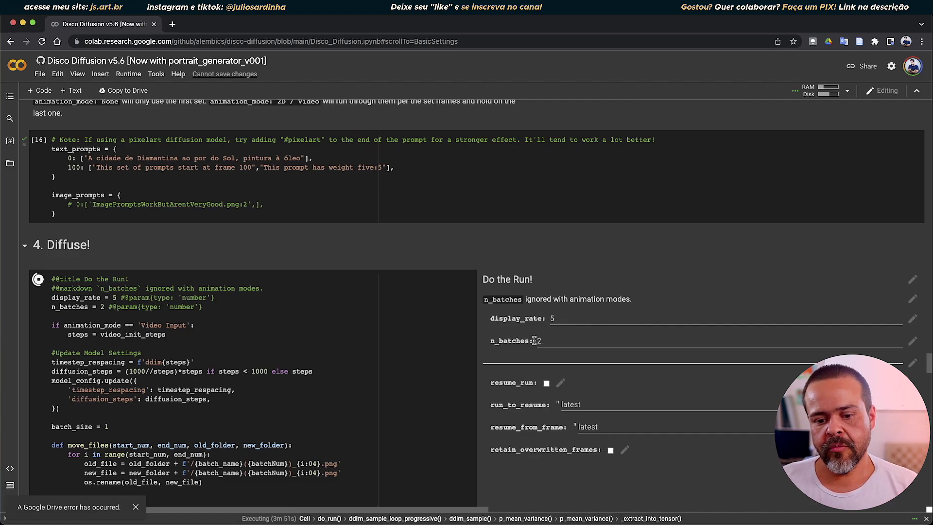
scroll(586, 337, "up", 15)
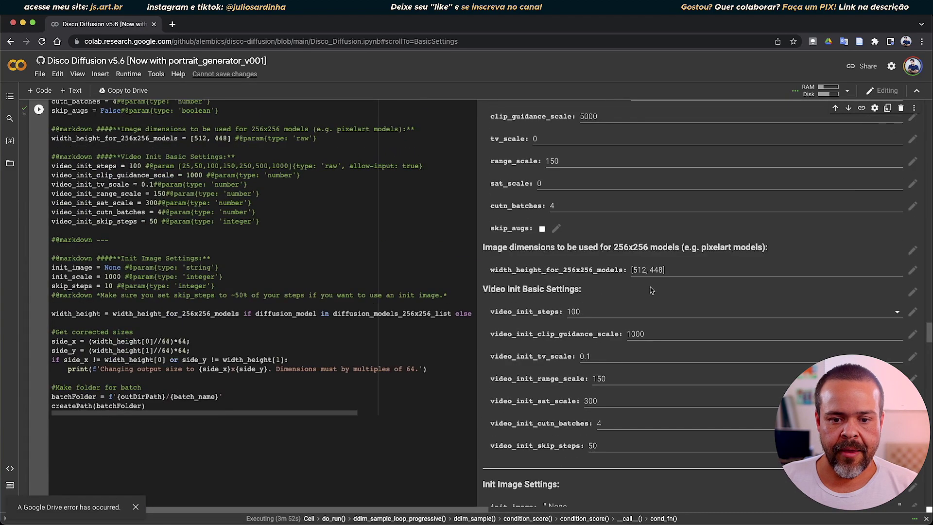
scroll(642, 289, "up", 1)
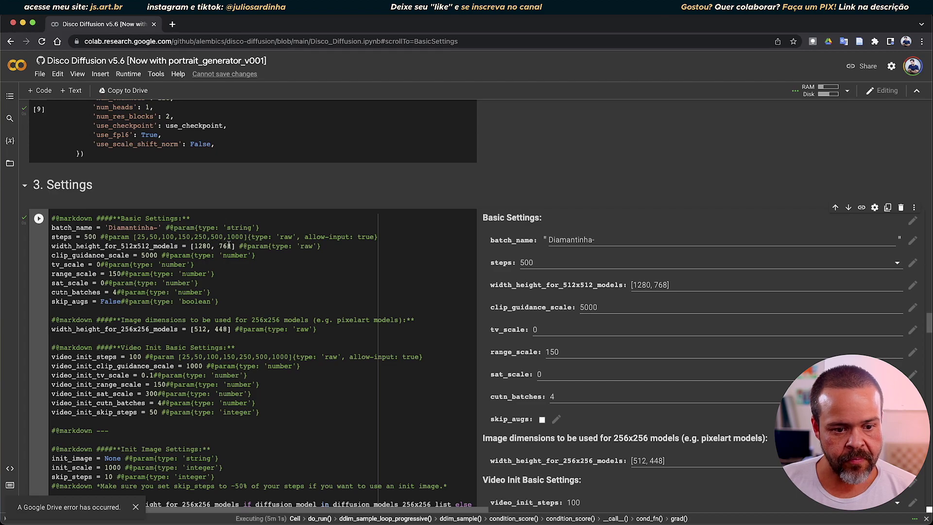
left_click(380, 237)
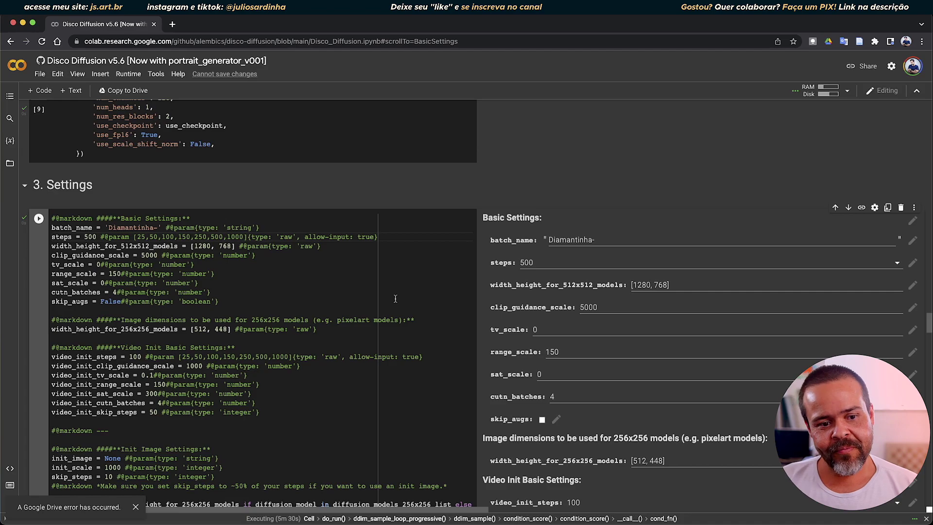
left_click_drag(198, 216, 51, 218)
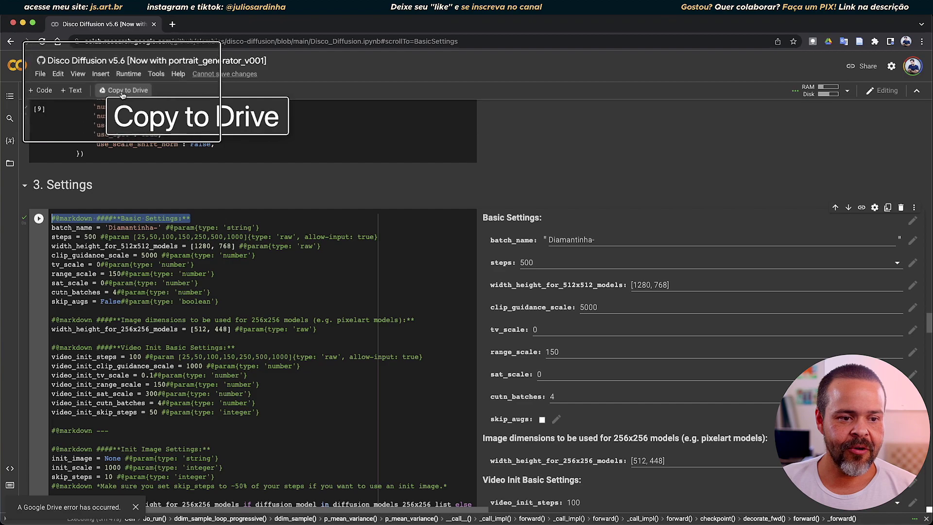
- Look up the hardware accelerator in the notebook settings and close them without saving
left_click(178, 75)
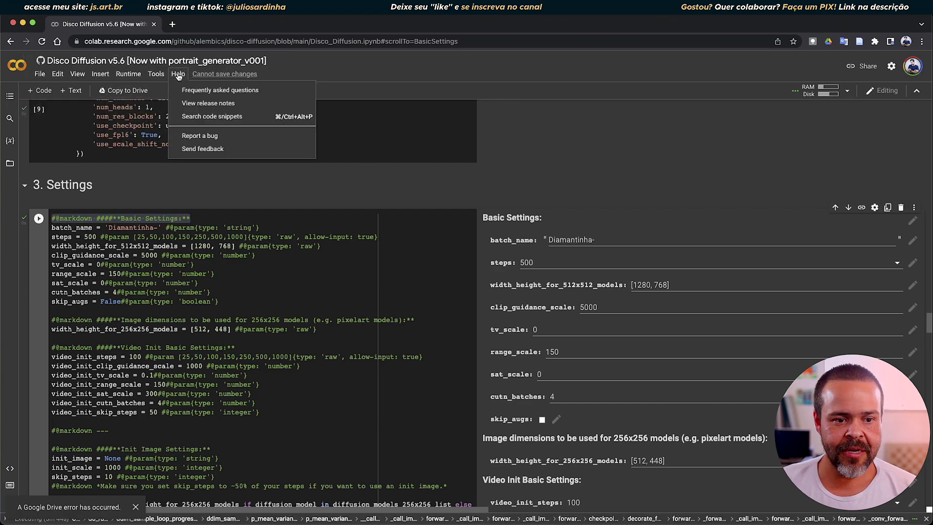
mouse_move(159, 76)
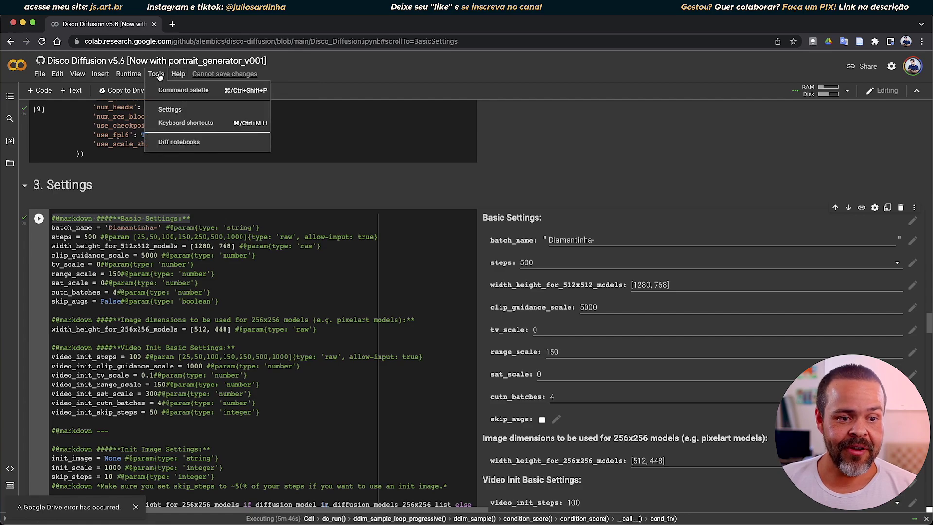
mouse_move(102, 77)
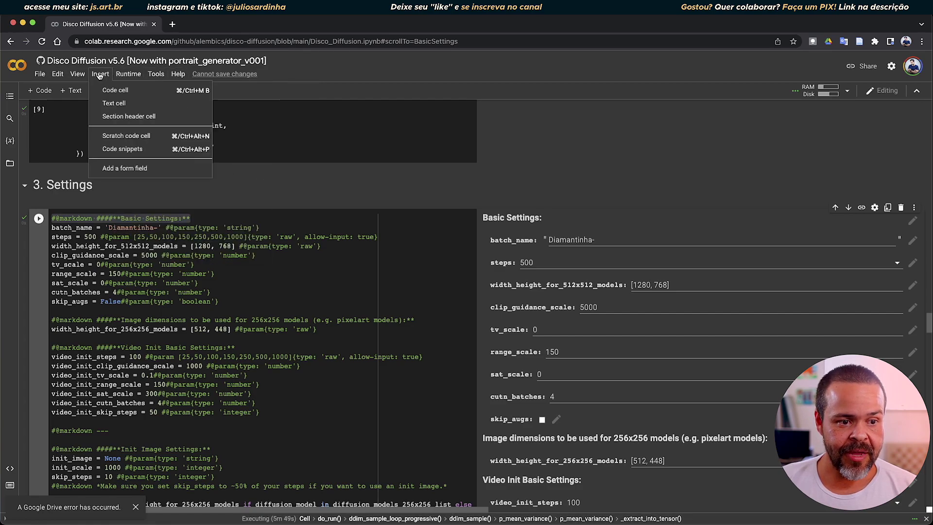
mouse_move(57, 80)
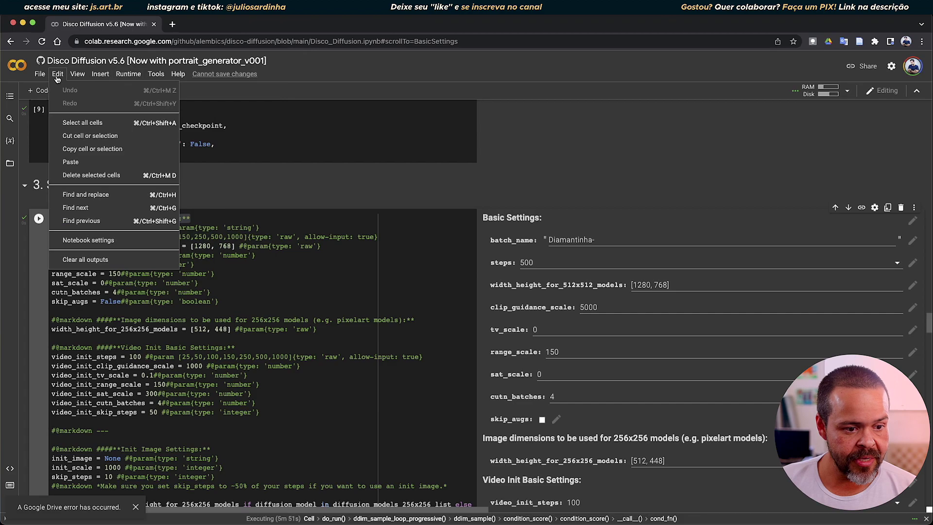
left_click(58, 77)
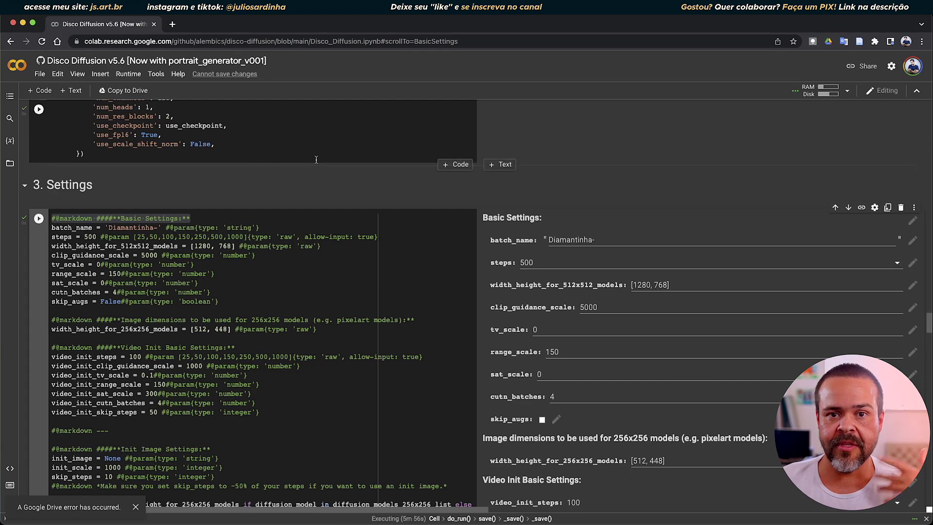
left_click(58, 74)
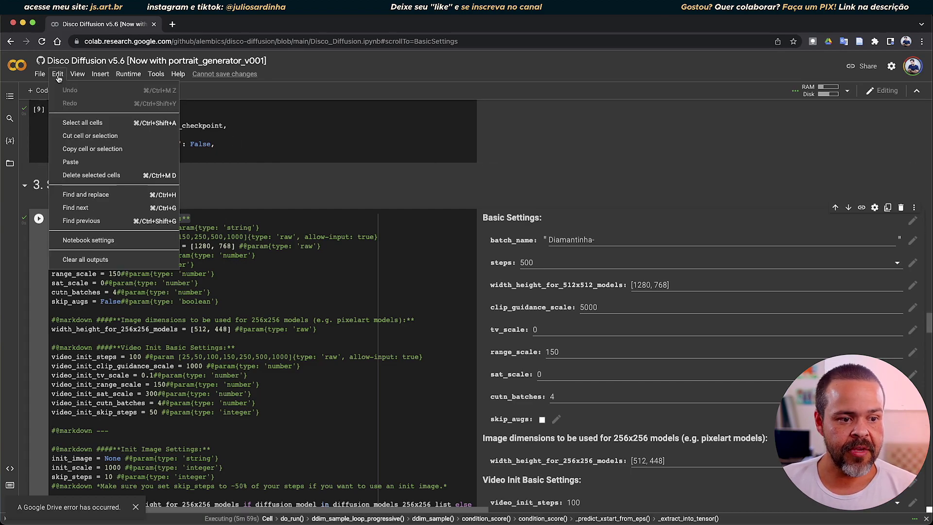
left_click(90, 240)
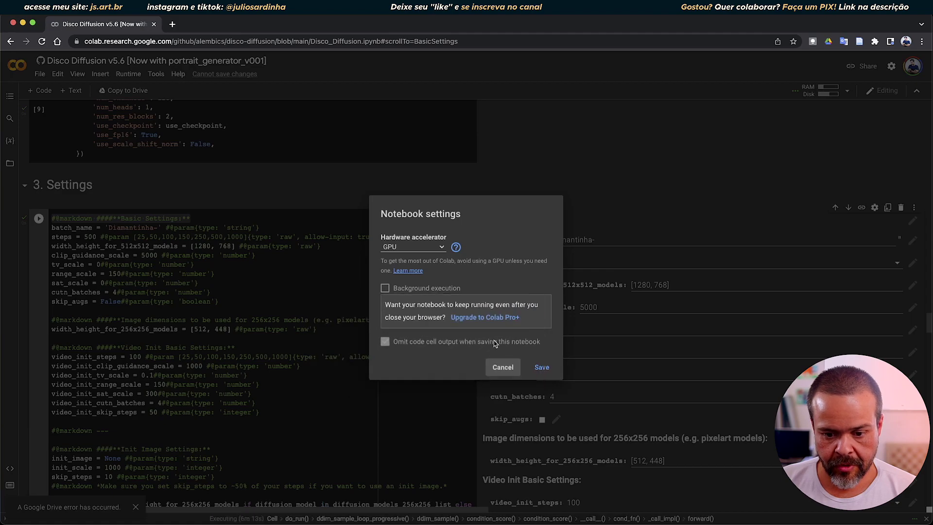
left_click(503, 368)
- Switch to Google Drive and open the images_out folder inside AI > Disco_Diffusion
scroll(413, 356, "down", 20)
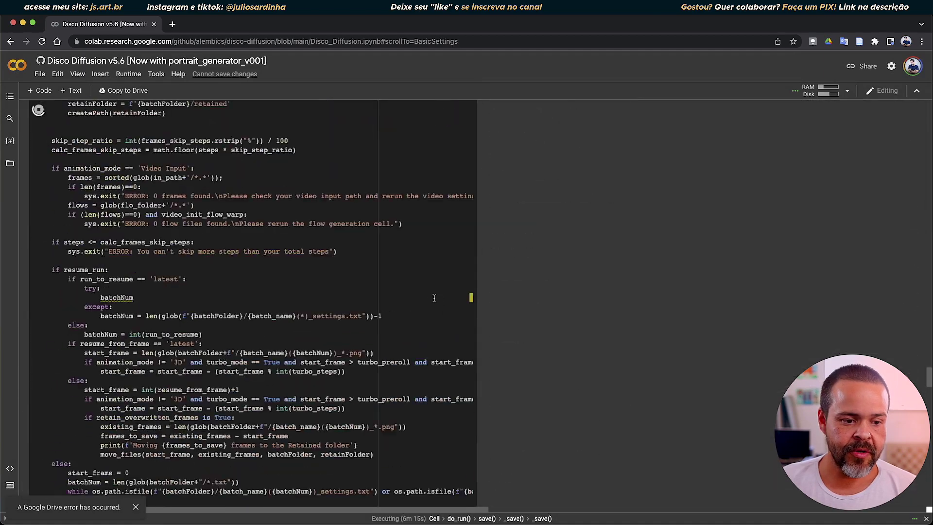
scroll(434, 297, "down", 10)
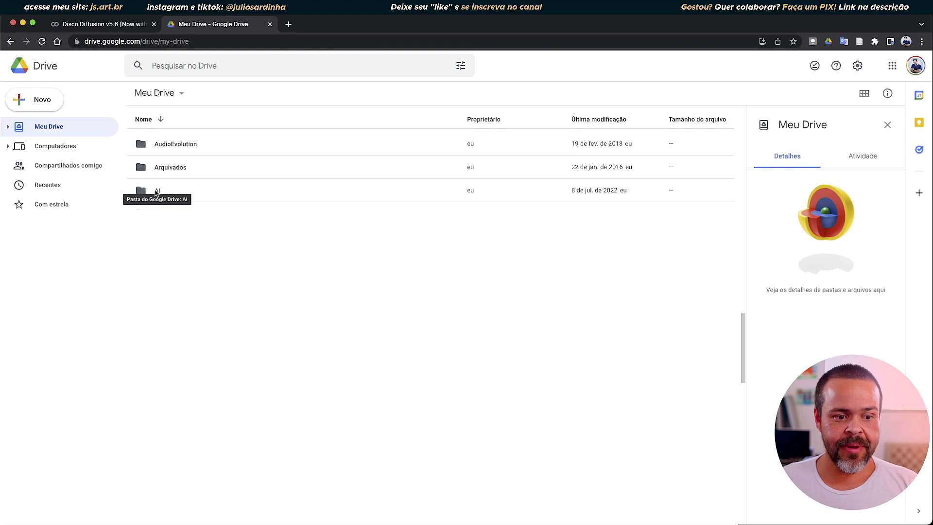
double_click(157, 191)
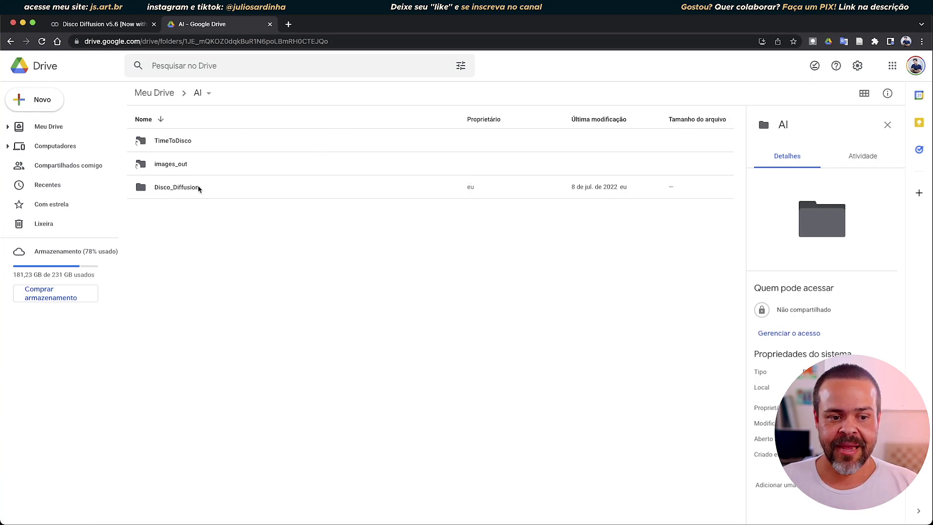
double_click(187, 192)
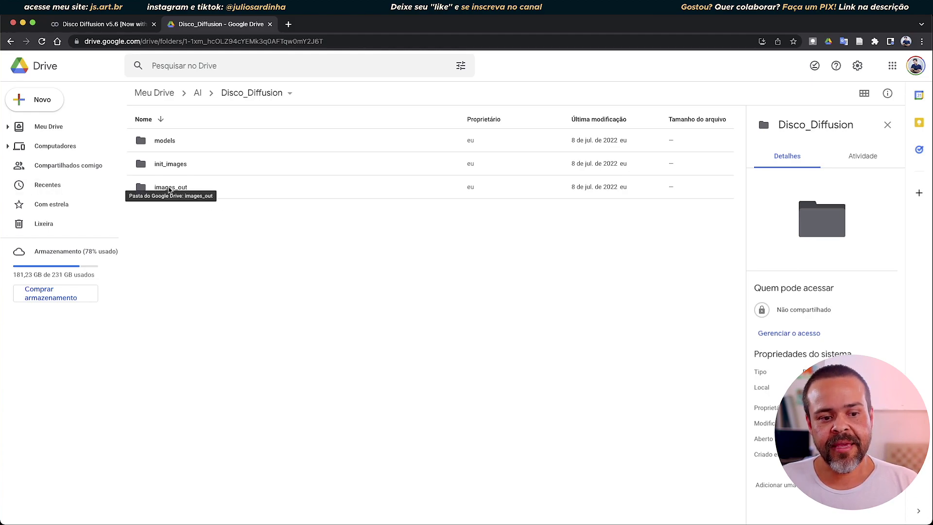
double_click(173, 188)
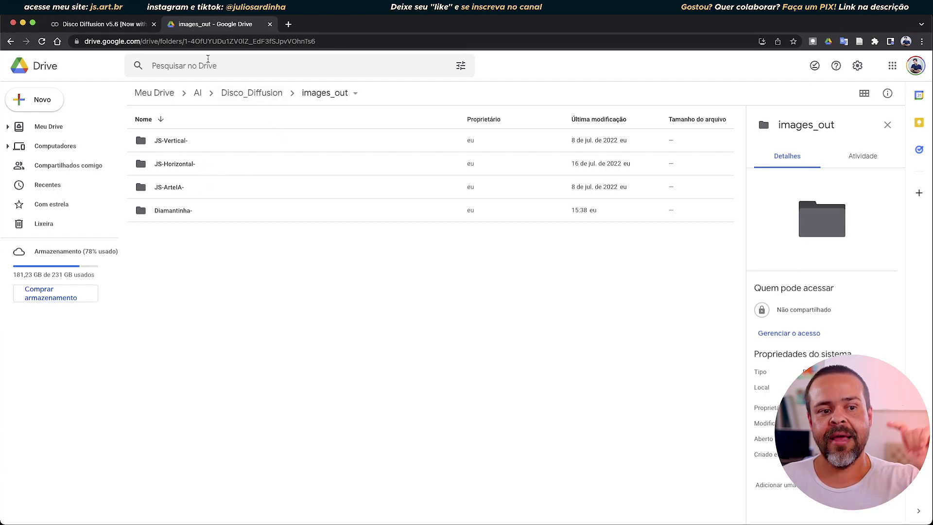
- Check the batch_name in the Disco Diffusion notebook's Basic Settings, and open the matching Diamantinha- output folder in Google Drive
left_click(121, 28)
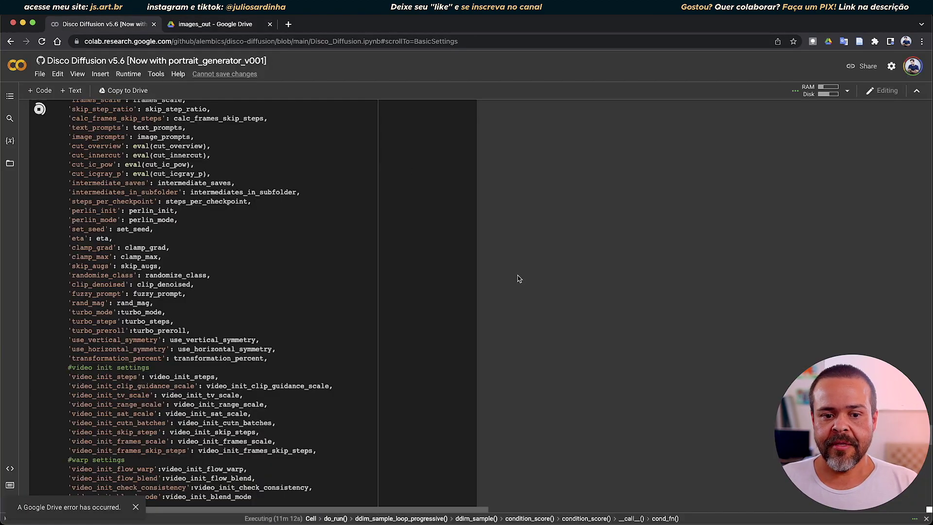
scroll(516, 275, "up", 15)
scroll(542, 304, "up", 4)
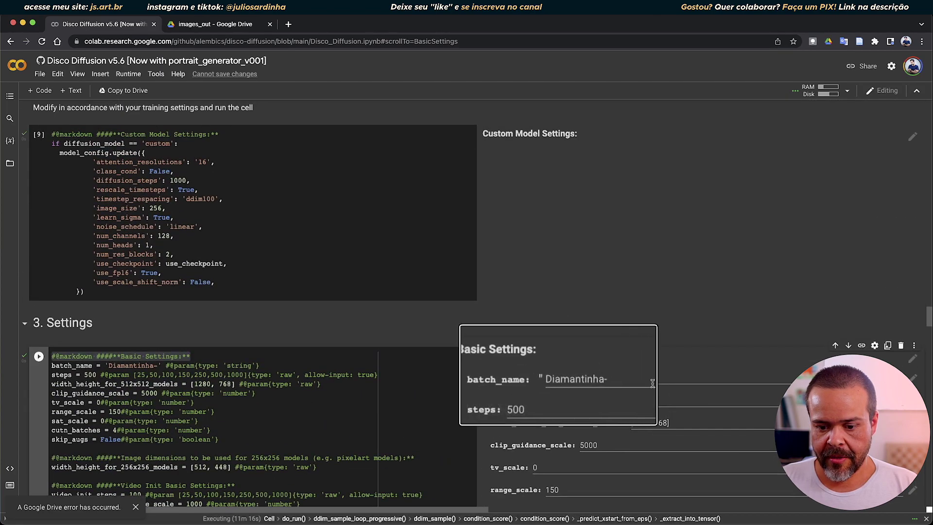
left_click(212, 24)
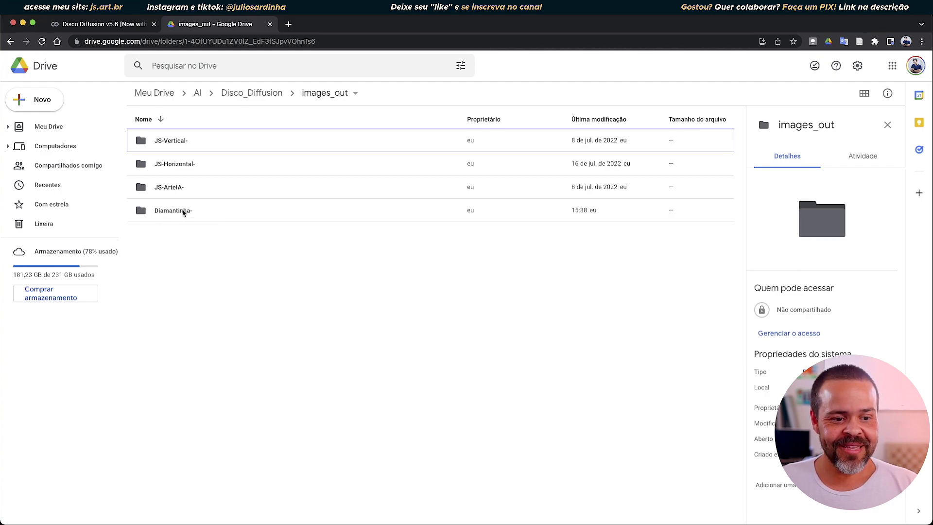
double_click(184, 212)
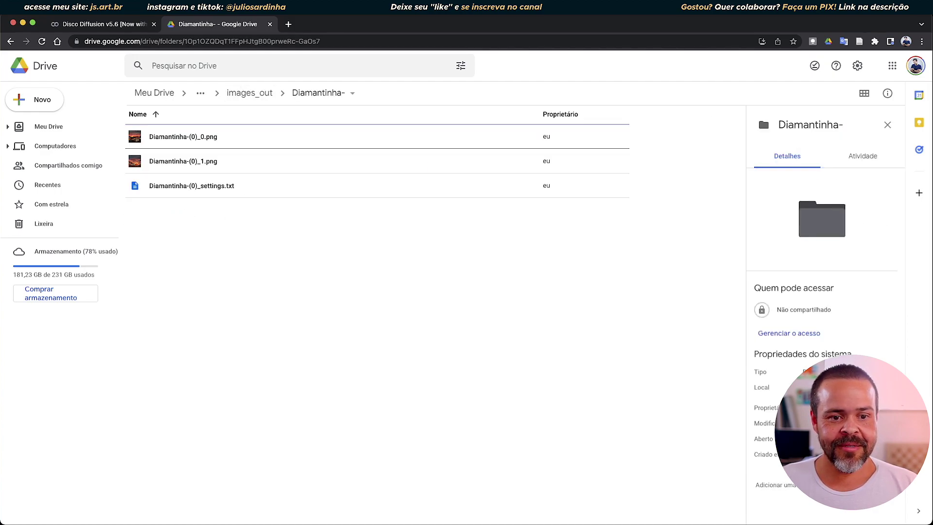